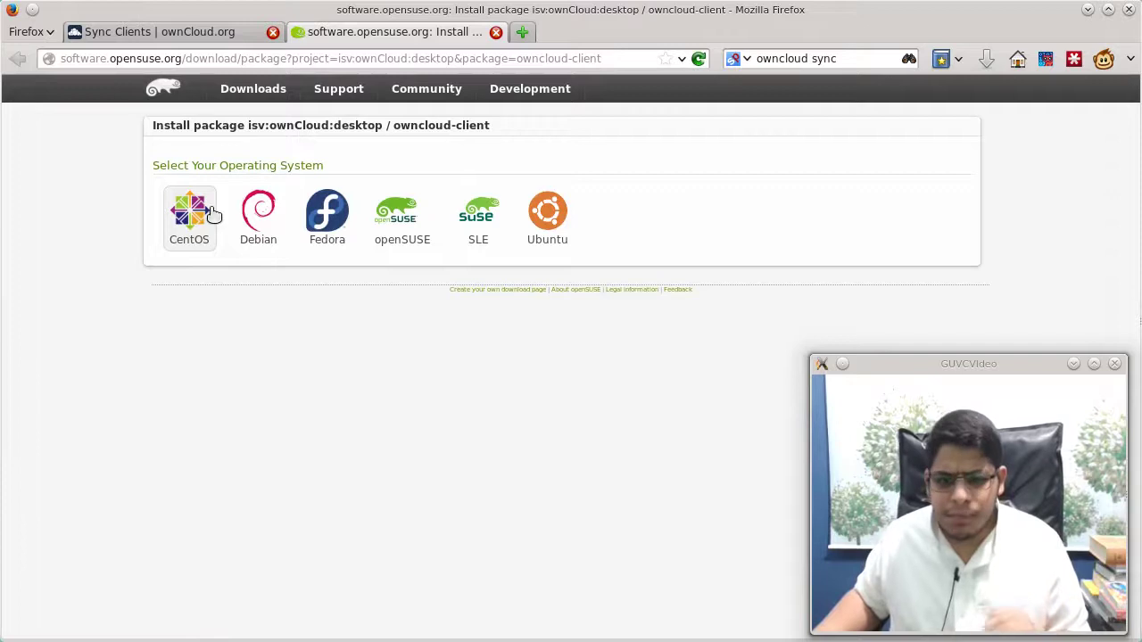
Review the manual repository and installation commands for the ownCloud client on the listed Ubuntu releases
click(562, 219)
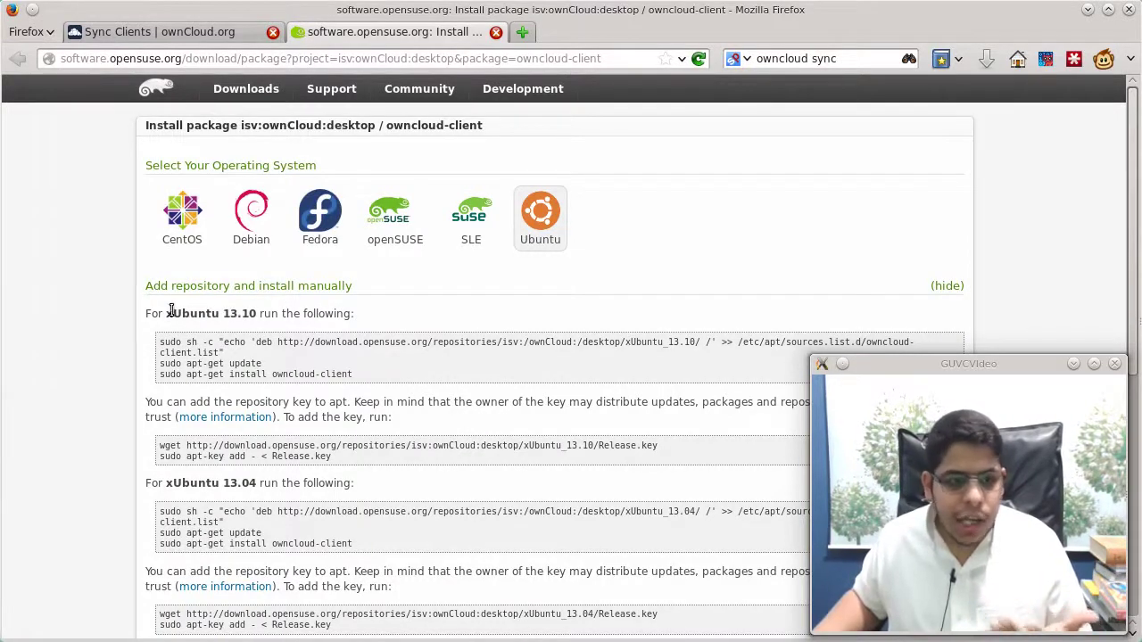
scroll(168, 311, down, 8)
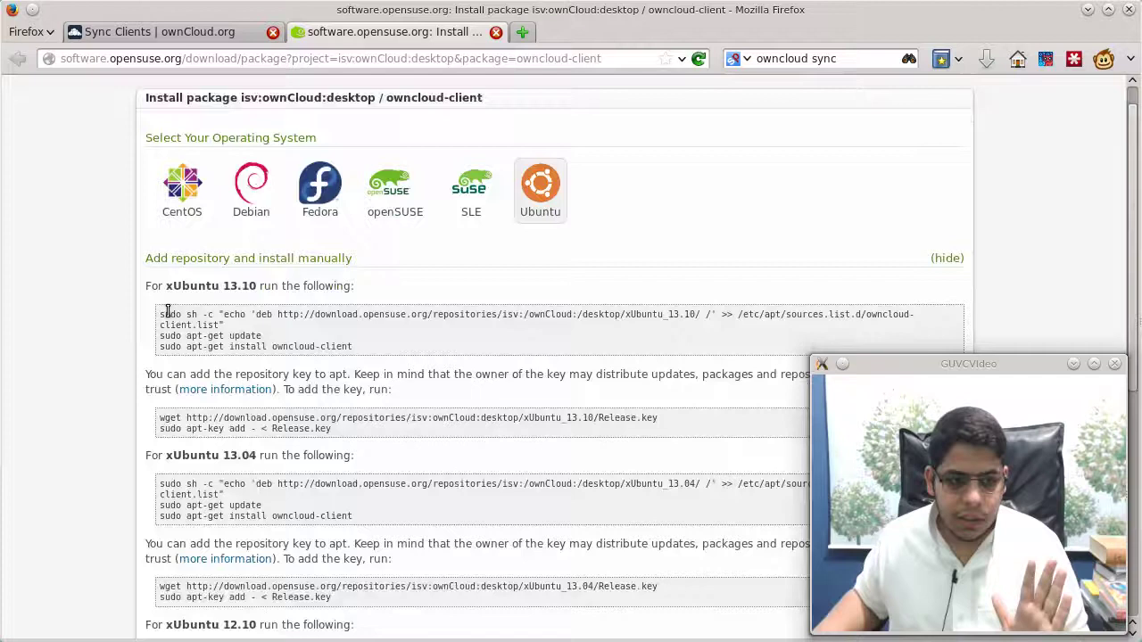
scroll(172, 319, up, 8)
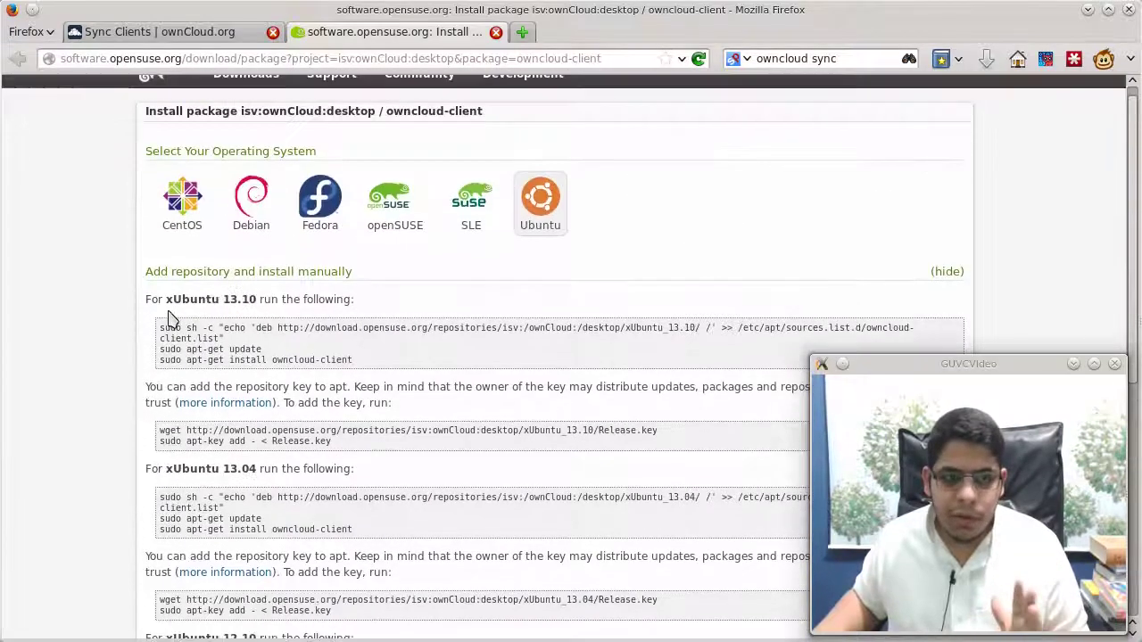
drag(375, 383, 159, 336)
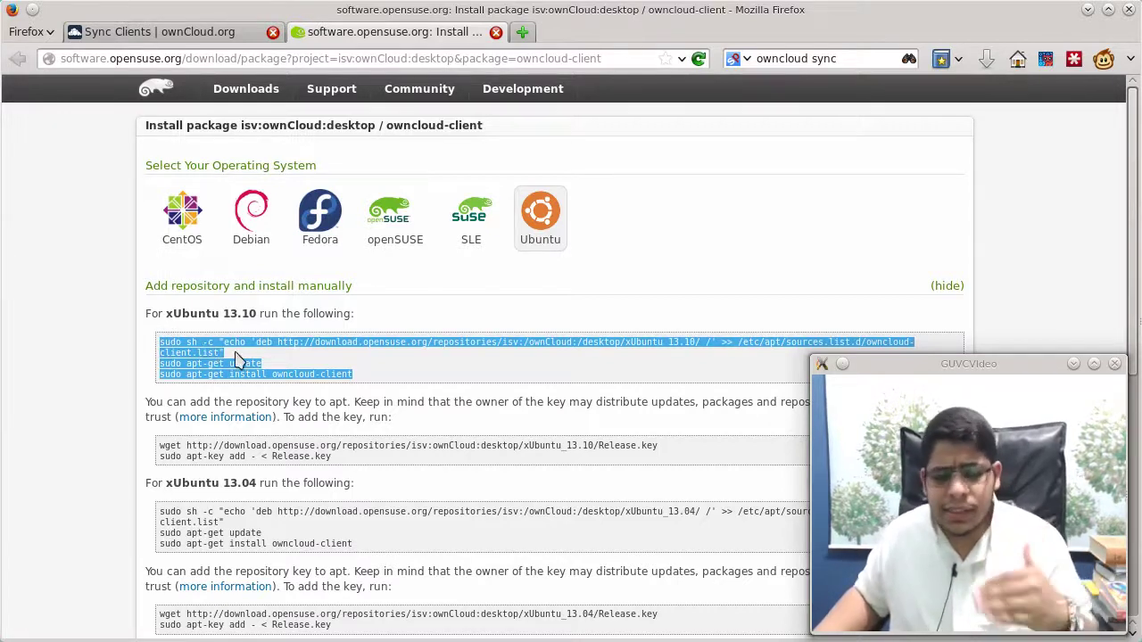
scroll(550, 444, down, 4)
scroll(550, 444, down, 4)
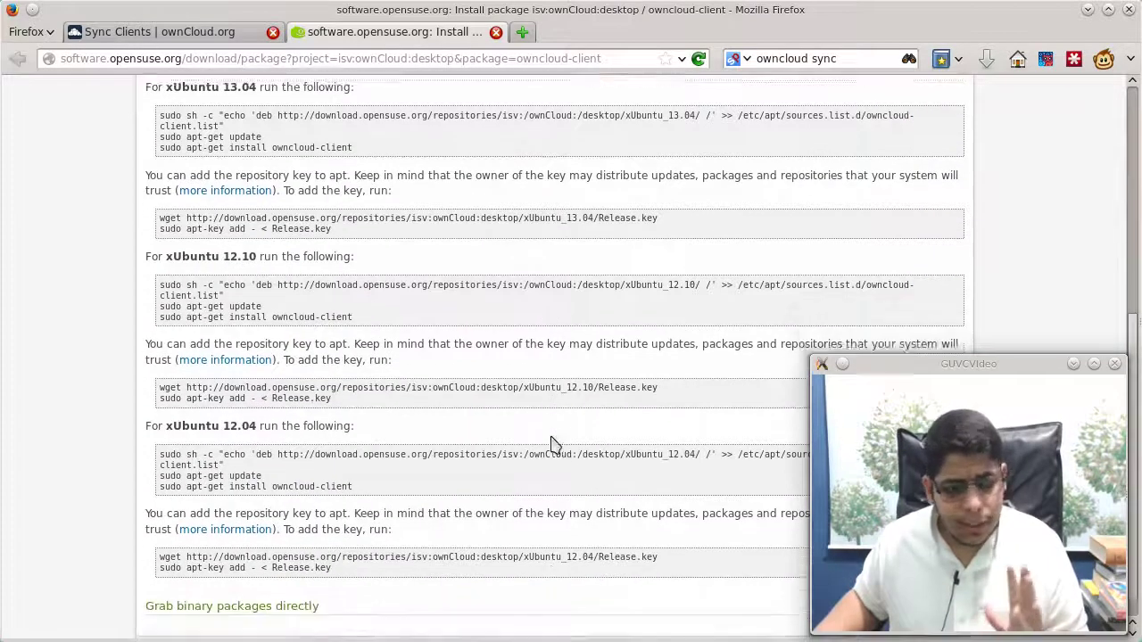
scroll(551, 445, up, 8)
Look through the ownCloud client installation instructions for SLE, openSUSE, Fedora, Debian and CentOS
click(489, 238)
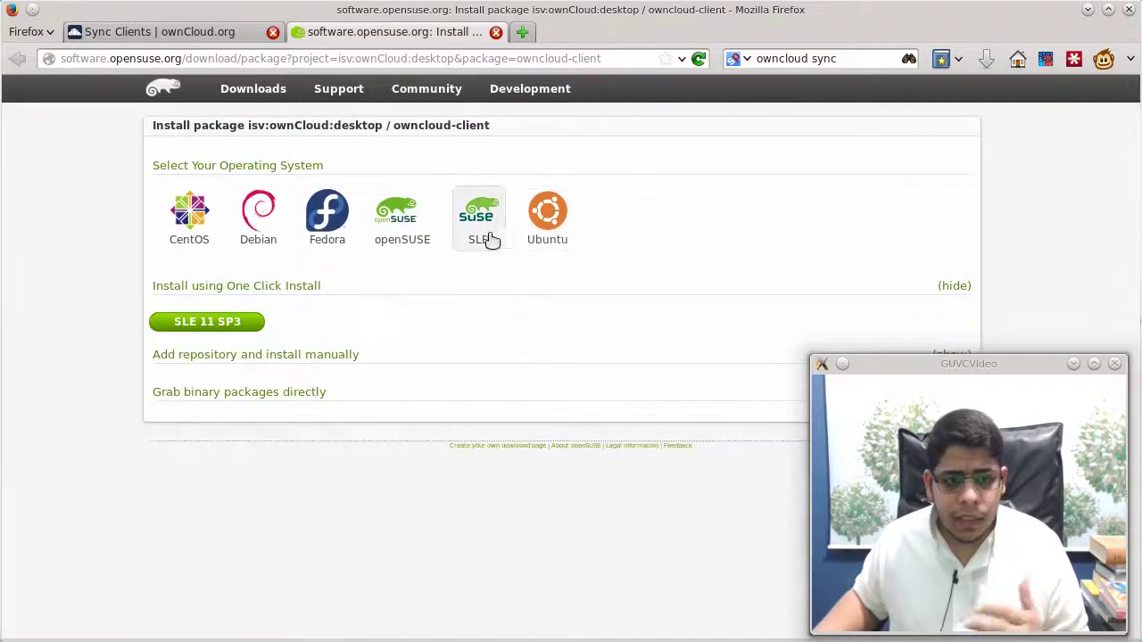
click(395, 231)
click(331, 227)
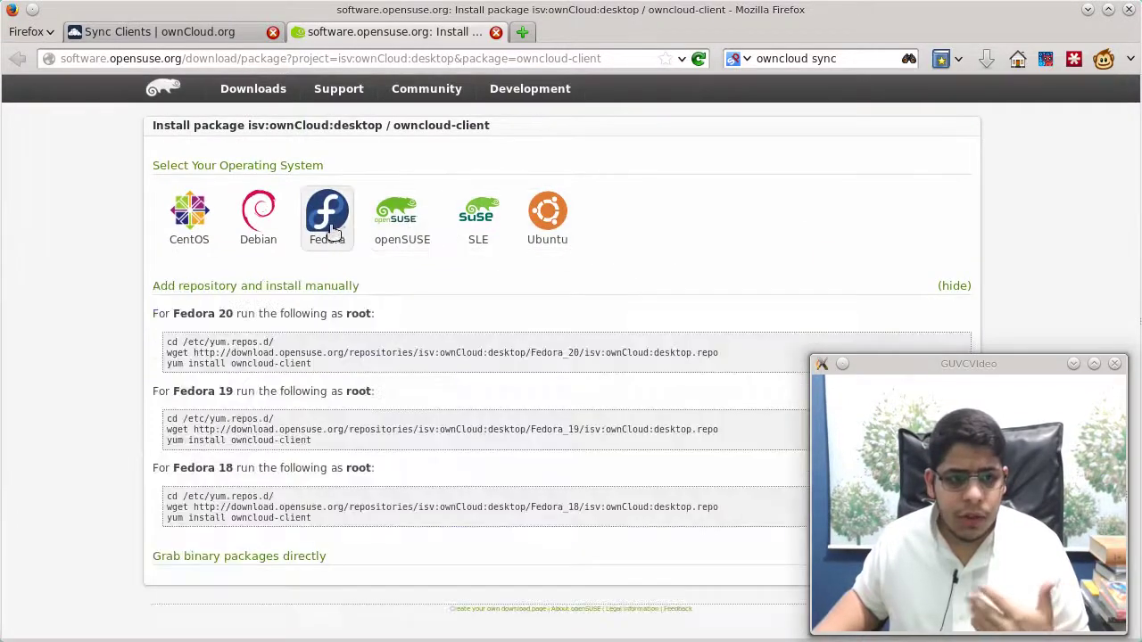
click(239, 215)
click(189, 214)
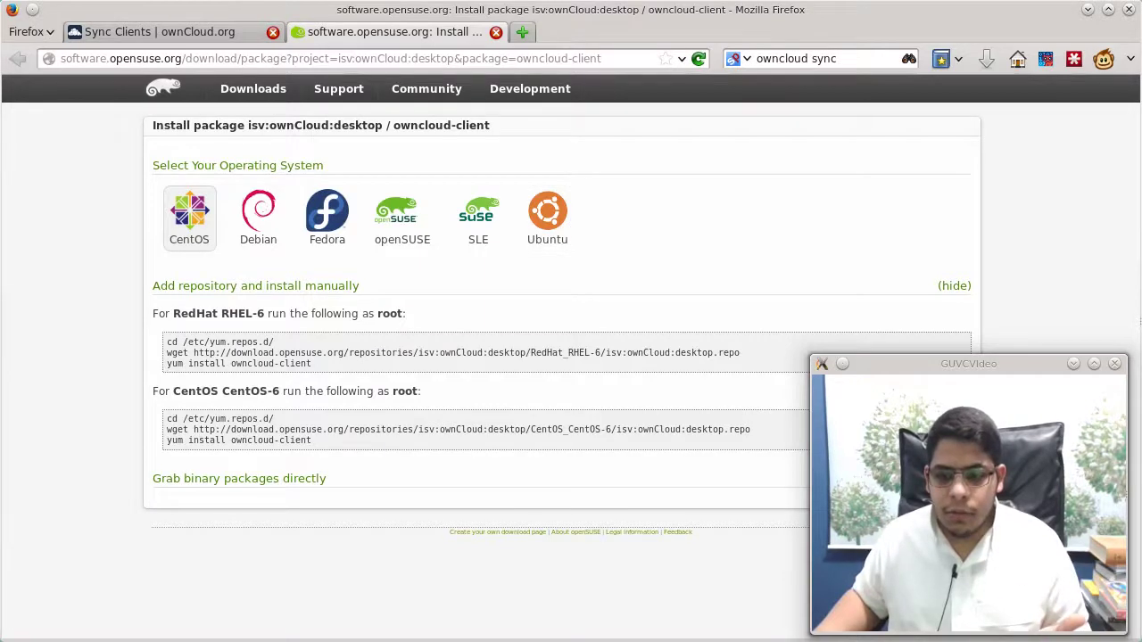
drag(860, 174, 564, 112)
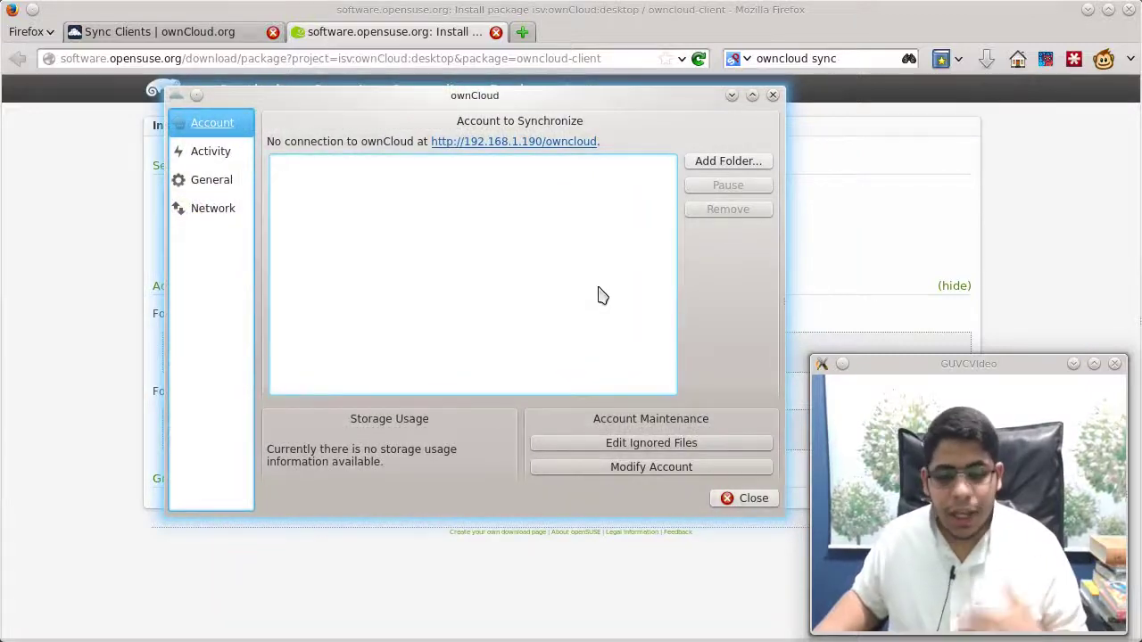
click(655, 467)
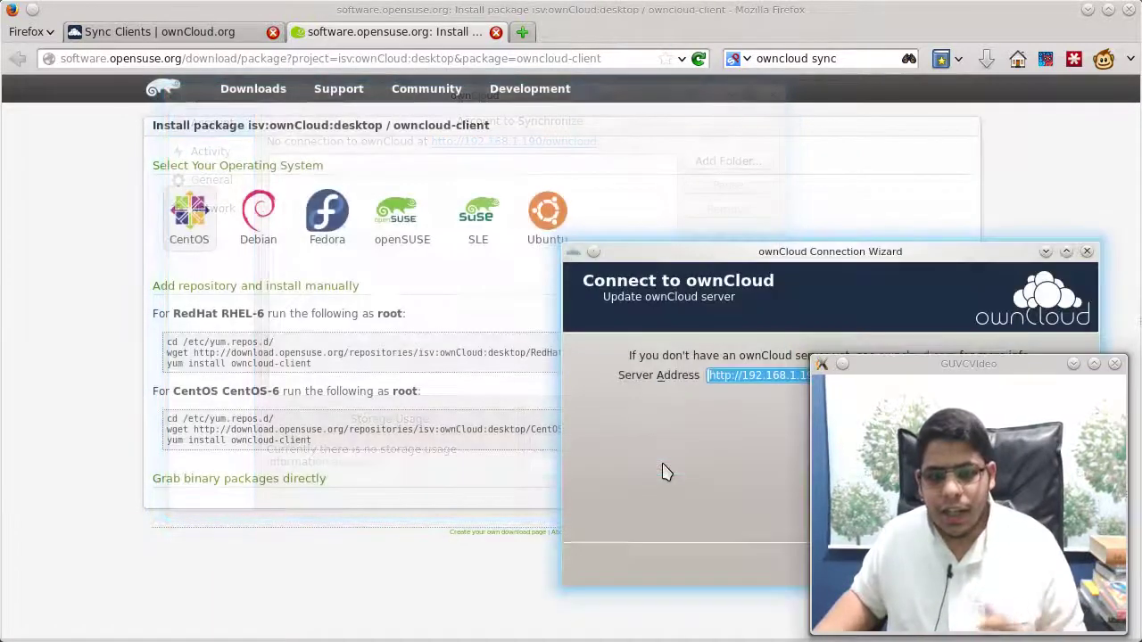
drag(697, 255, 336, 159)
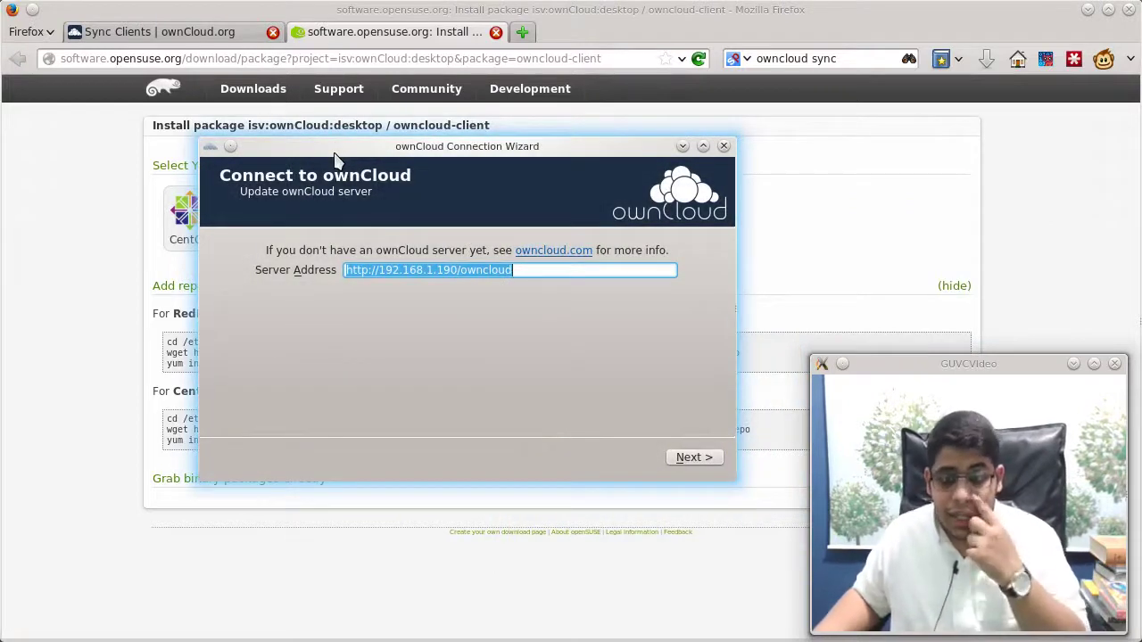
double_click(469, 269)
triple_click(470, 269)
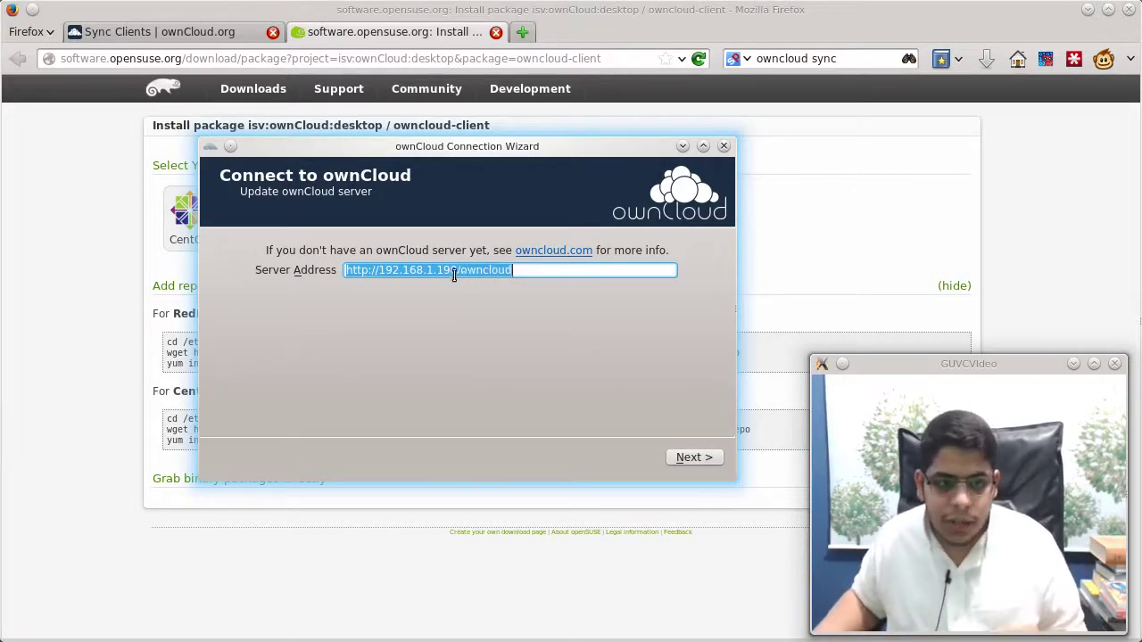
click(457, 269)
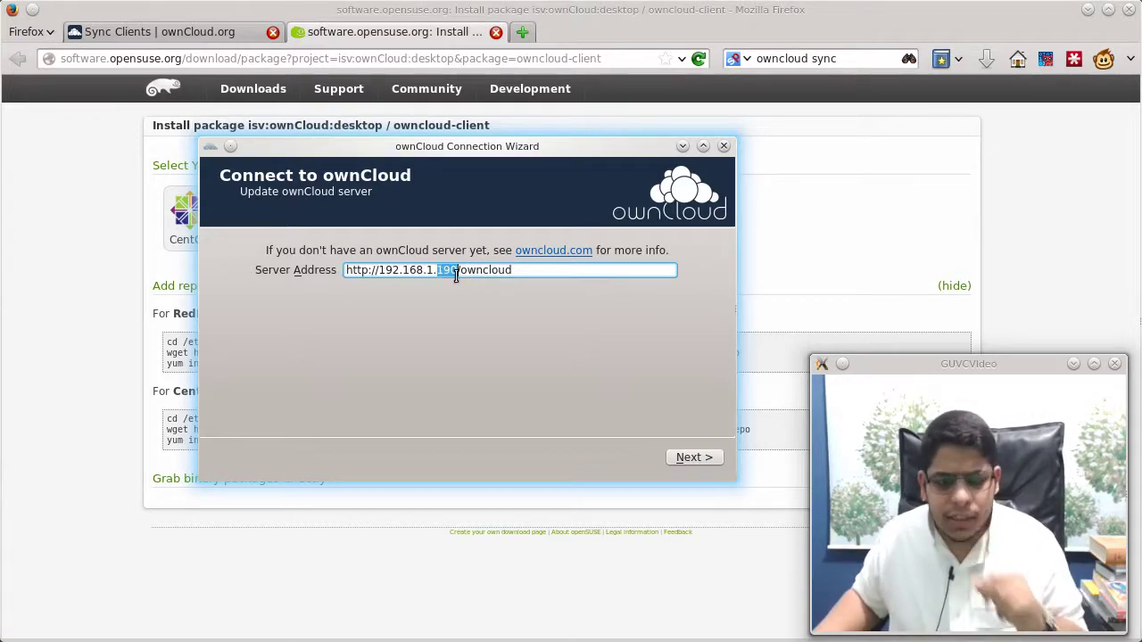
text(7)
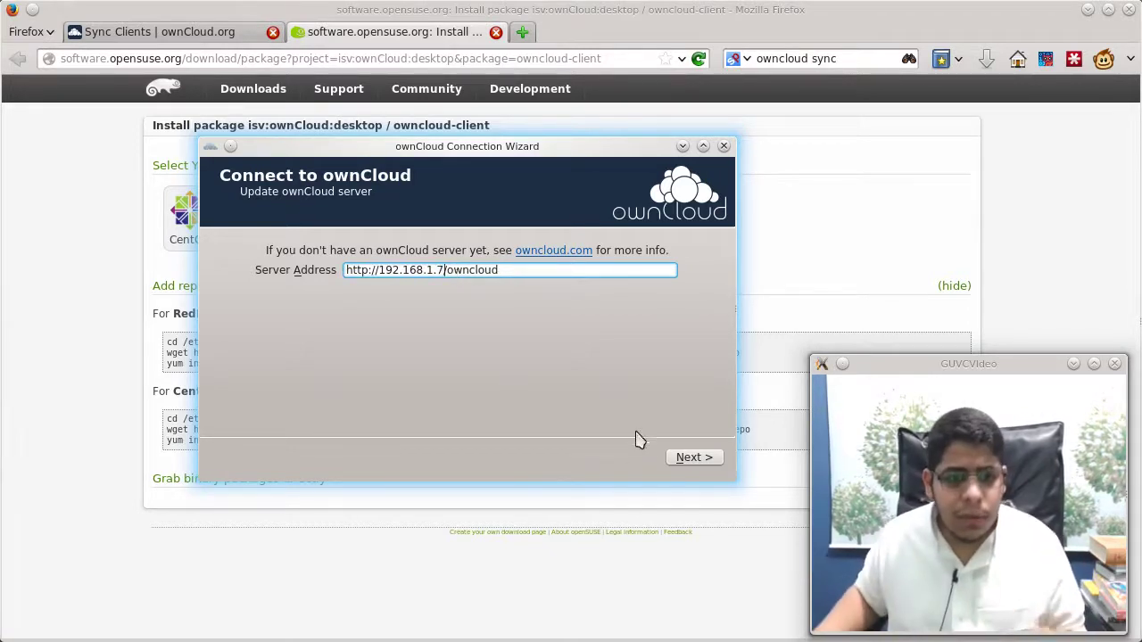
click(685, 460)
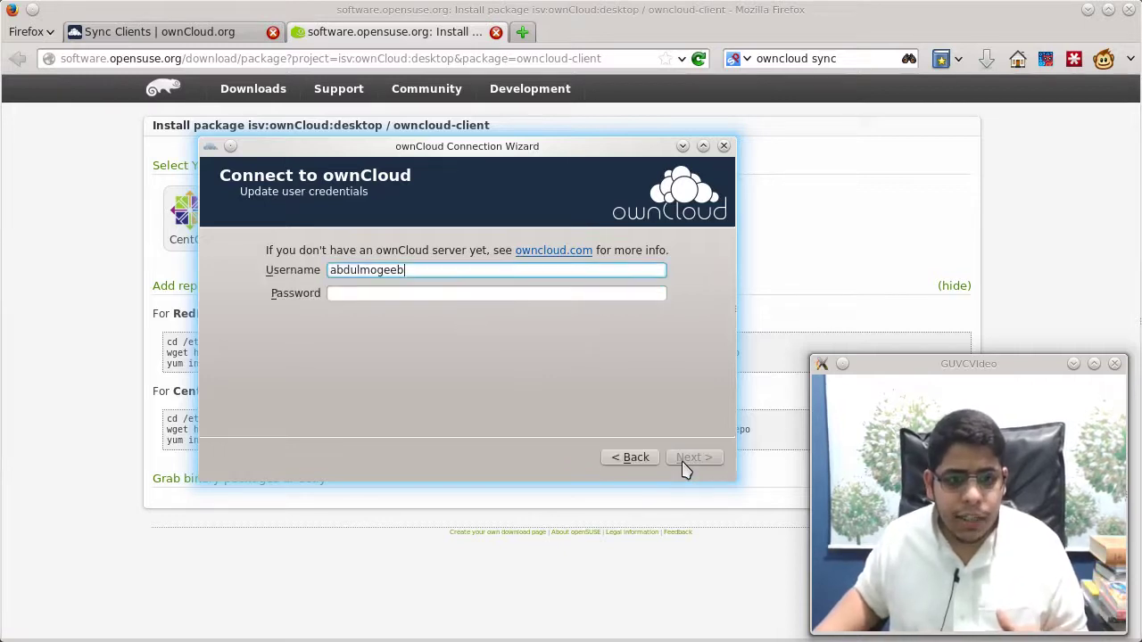
Enter the account password for the existing username and continue to the advanced setup
double_click(401, 269)
click(400, 301)
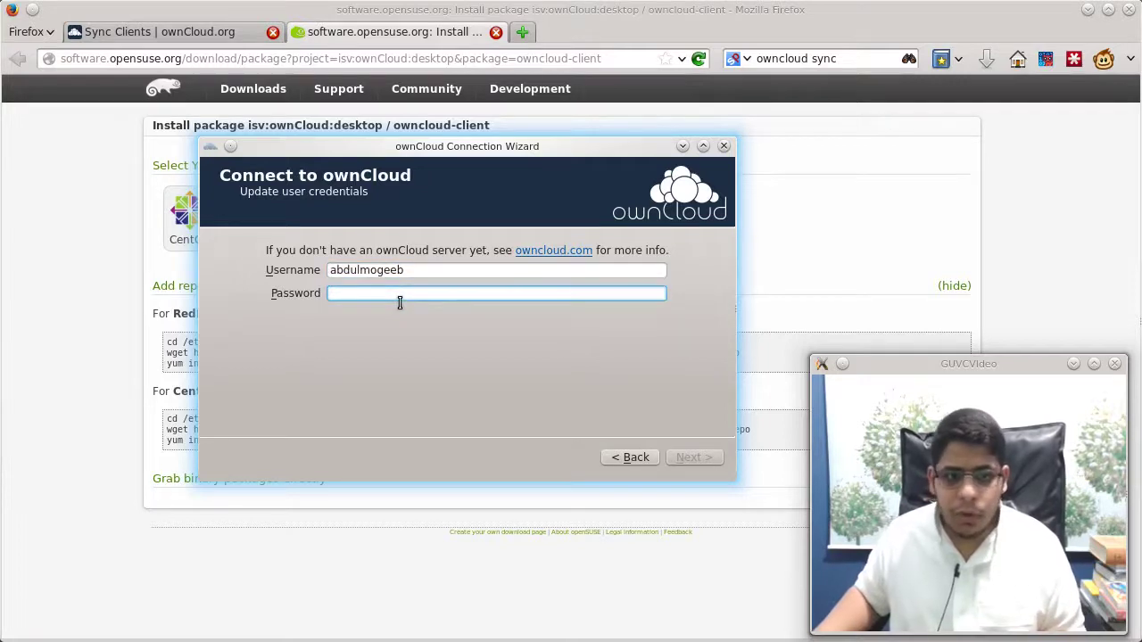
text(***)
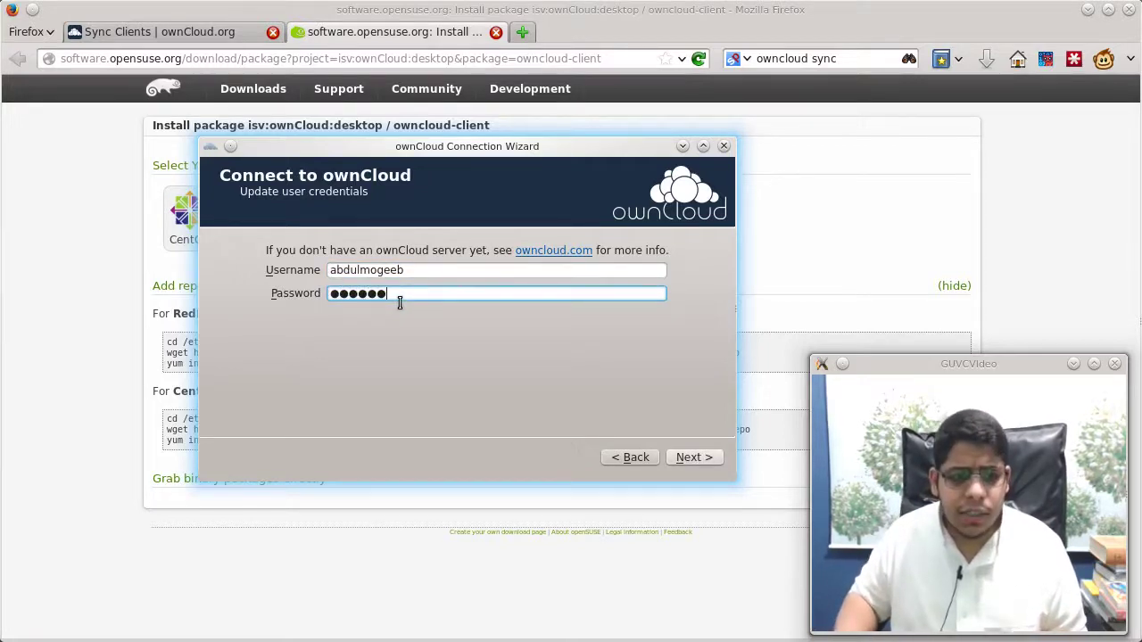
text(***)
click(687, 458)
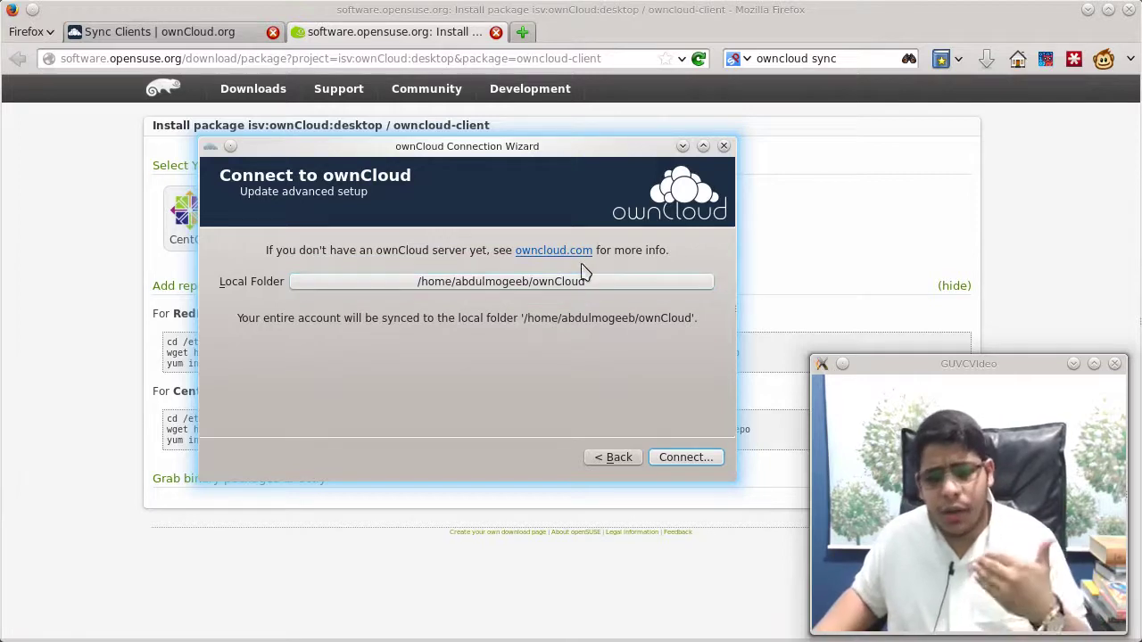
Choose the home directory's Desktop as the local sync folder and connect with a clean sync
click(487, 284)
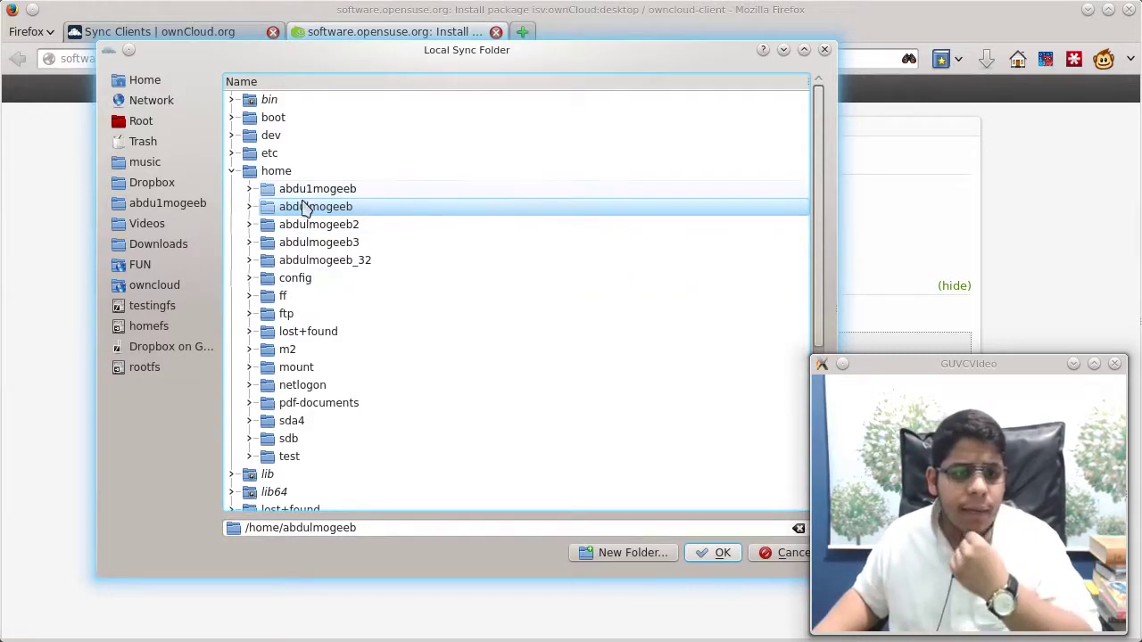
click(250, 207)
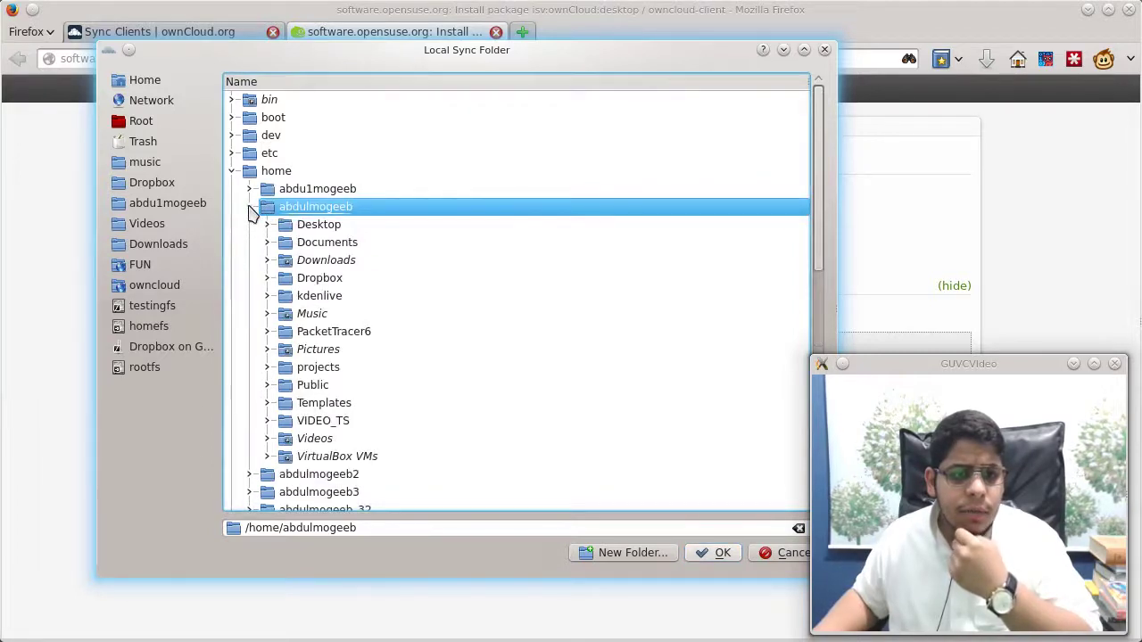
click(318, 227)
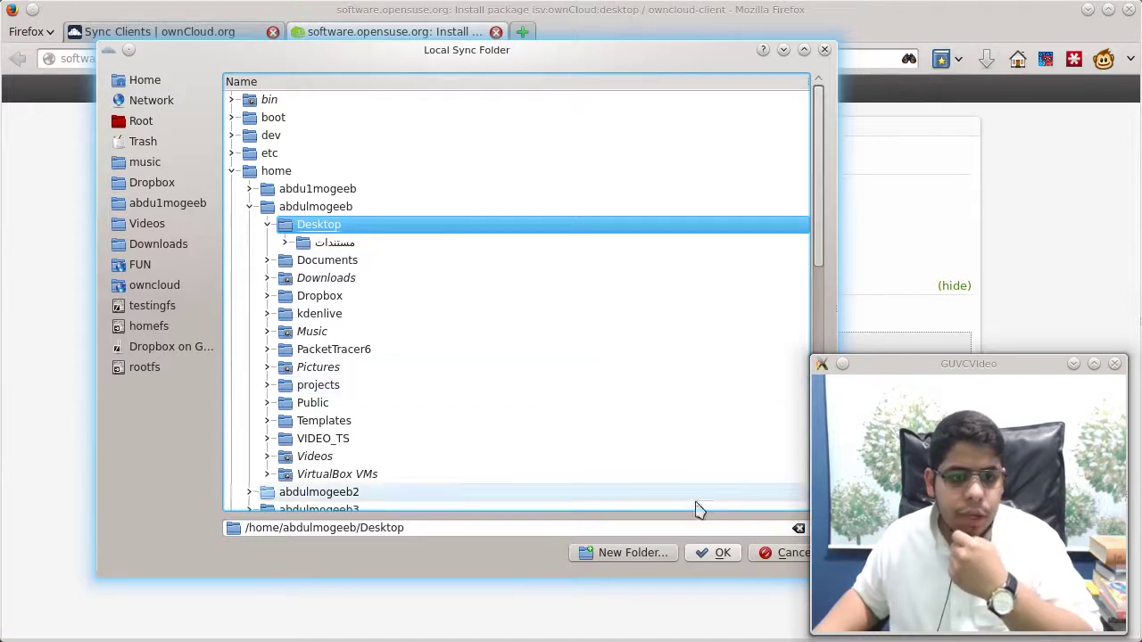
click(709, 554)
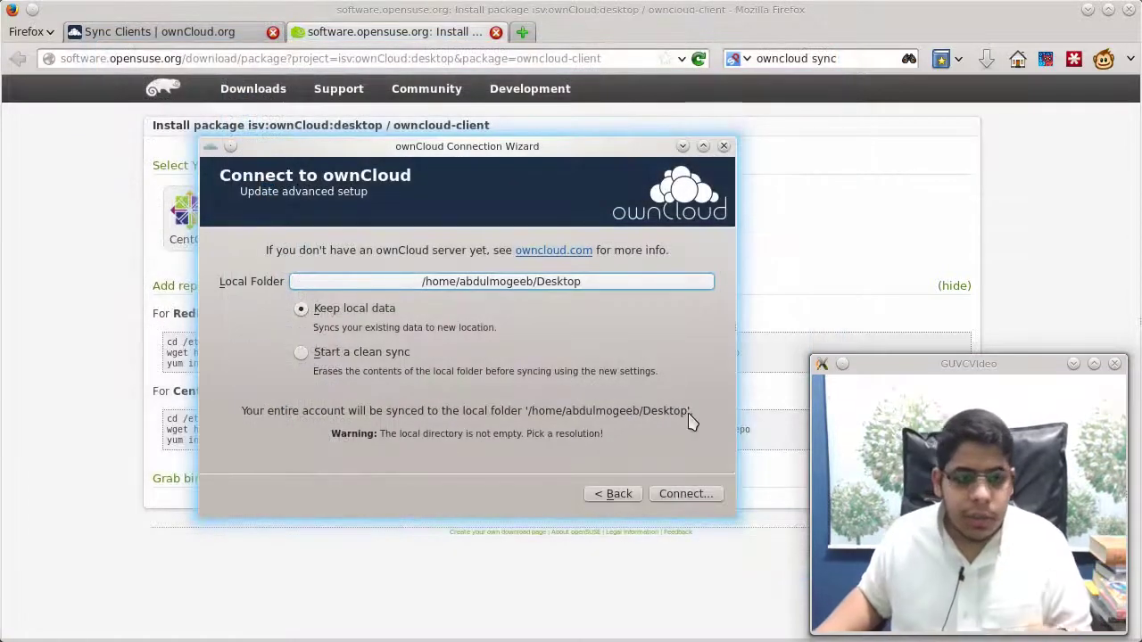
click(403, 353)
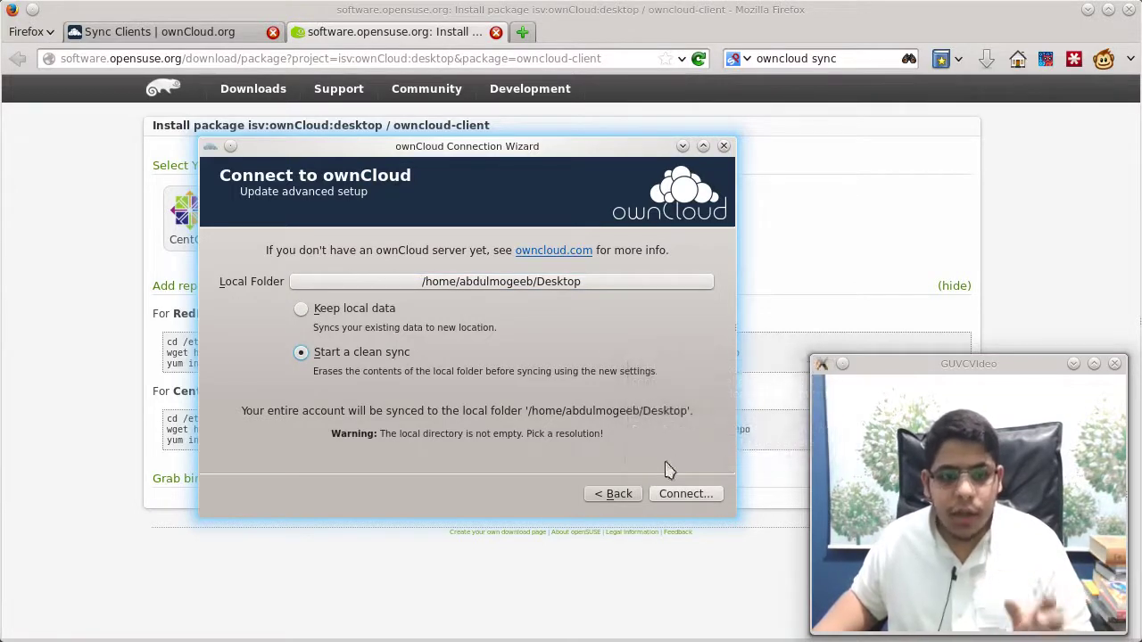
click(669, 495)
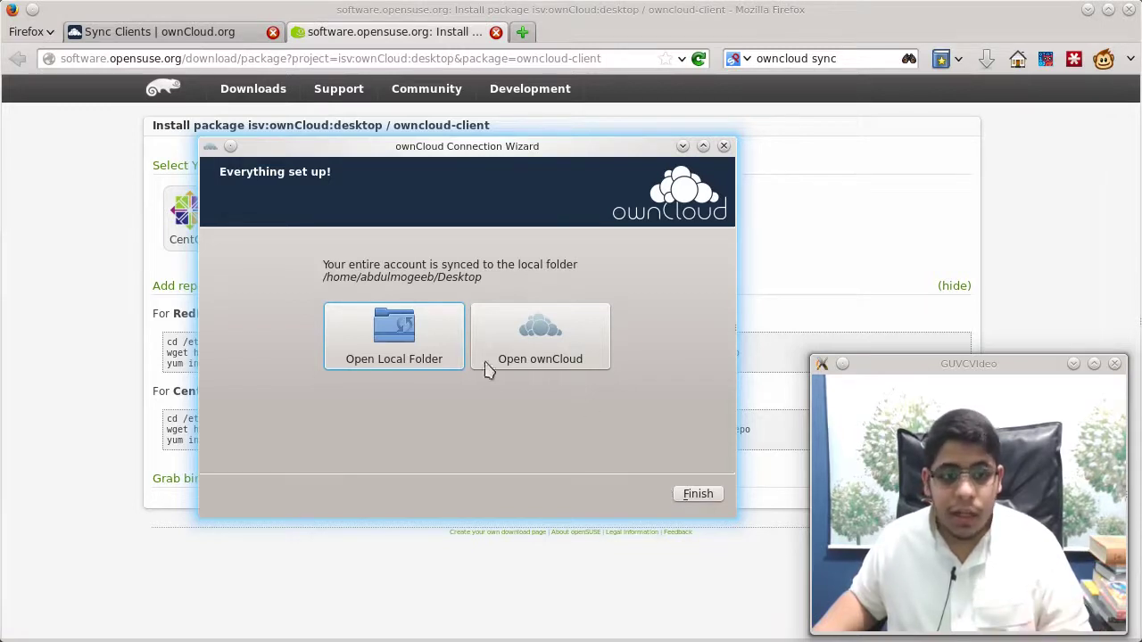
Open the local sync folder to check its synced contents, close it and finish the connection wizard
click(389, 337)
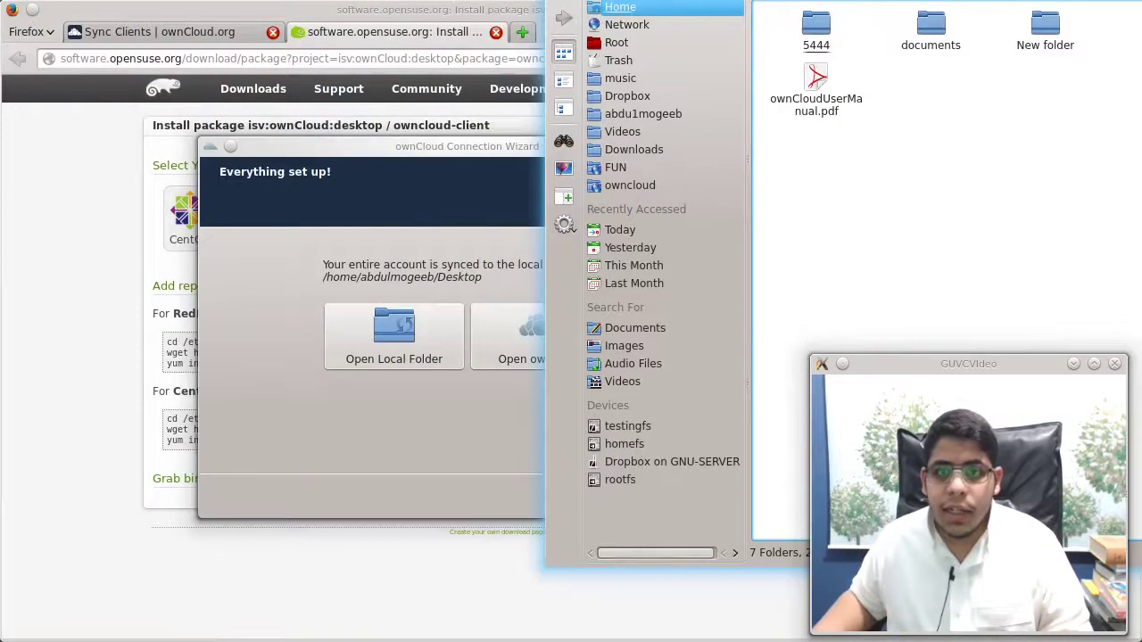
drag(1133, 9, 741, 15)
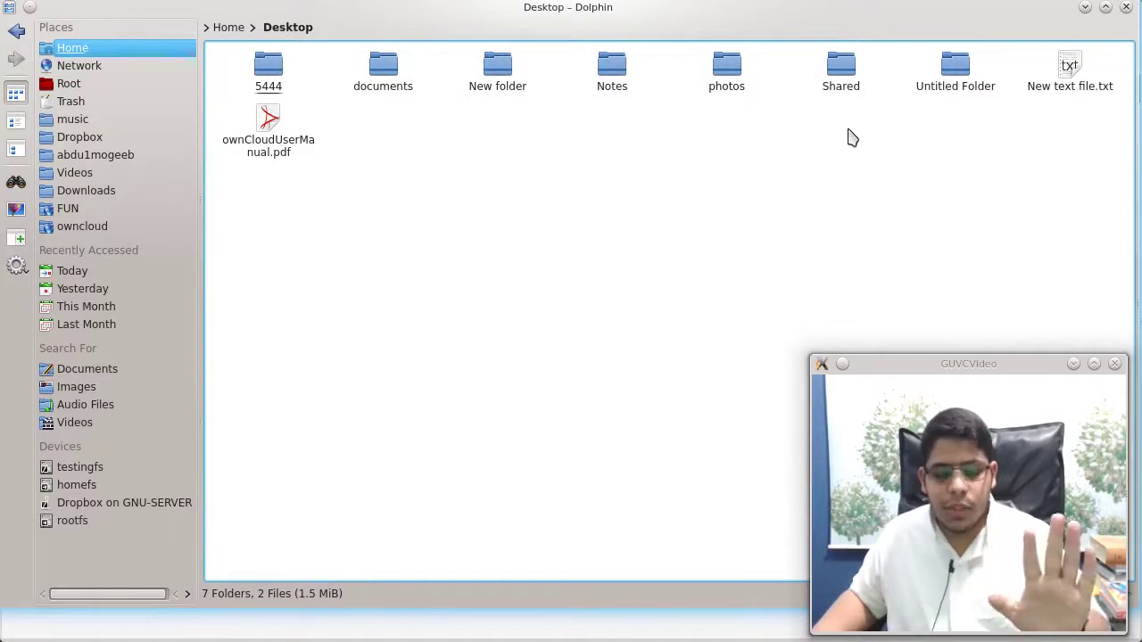
click(1126, 8)
click(697, 494)
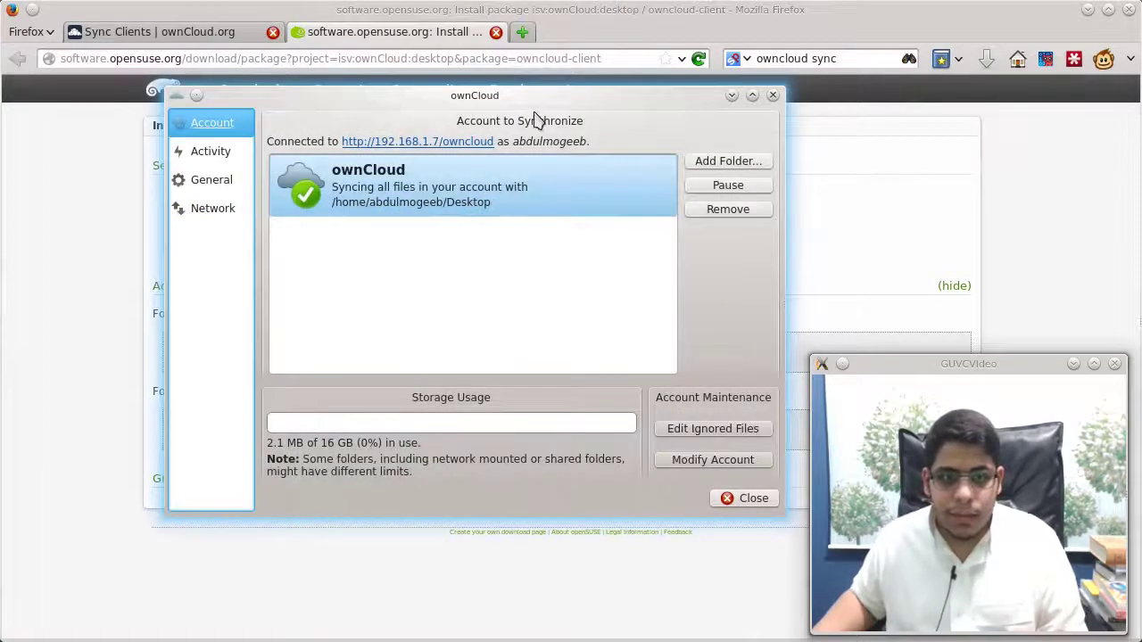
Pause the ownCloud folder sync and remove it from the account's synchronized folders
drag(533, 115, 529, 77)
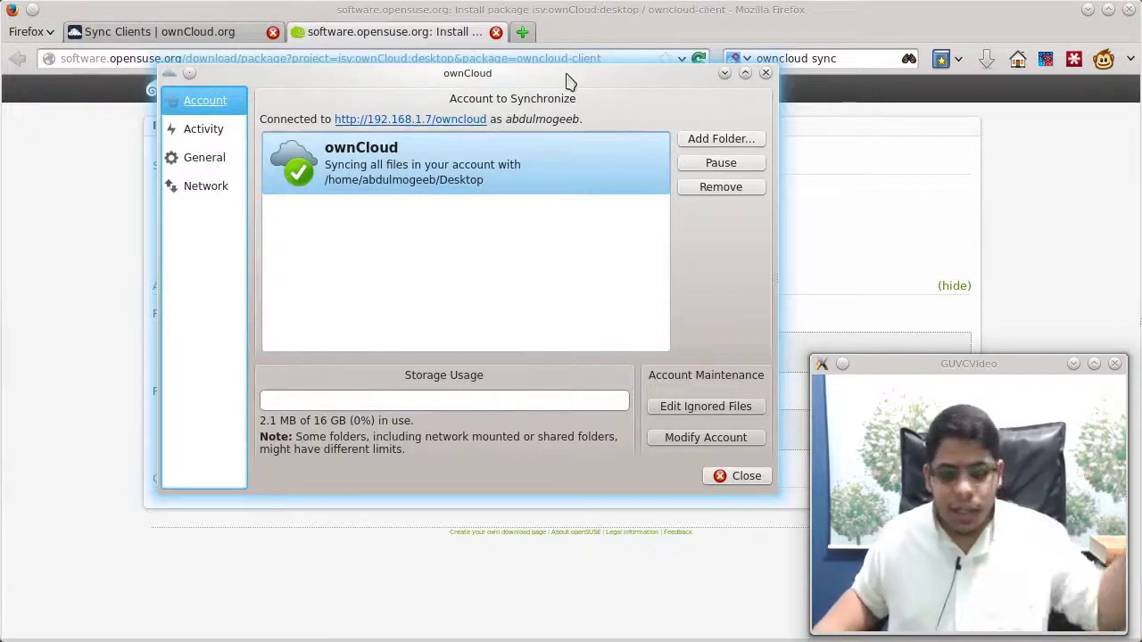
click(697, 165)
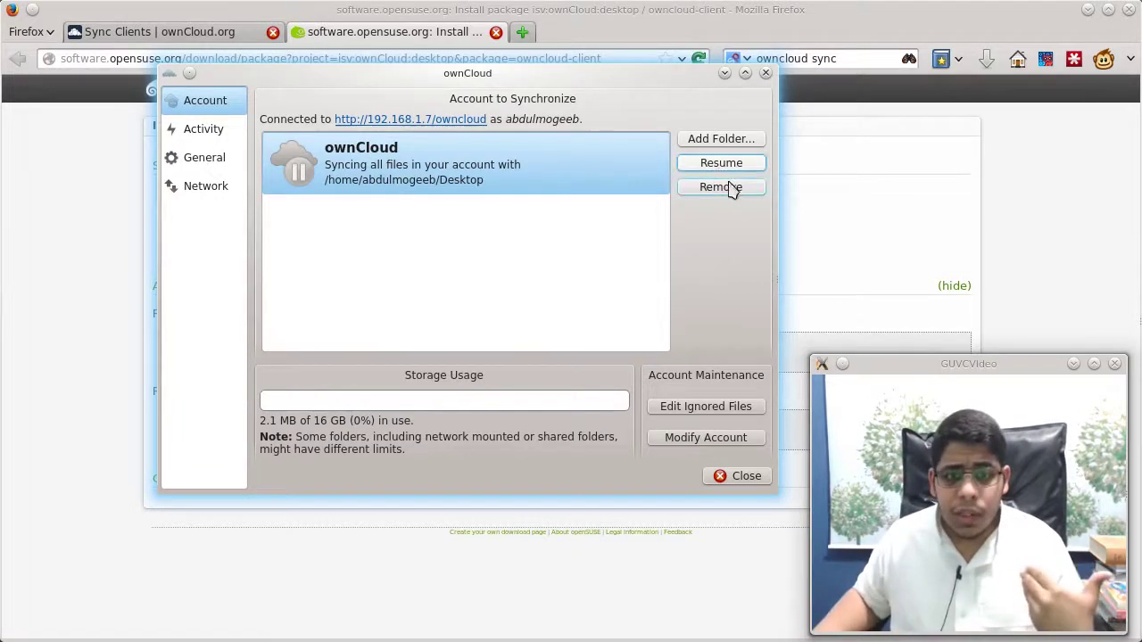
click(730, 189)
click(567, 319)
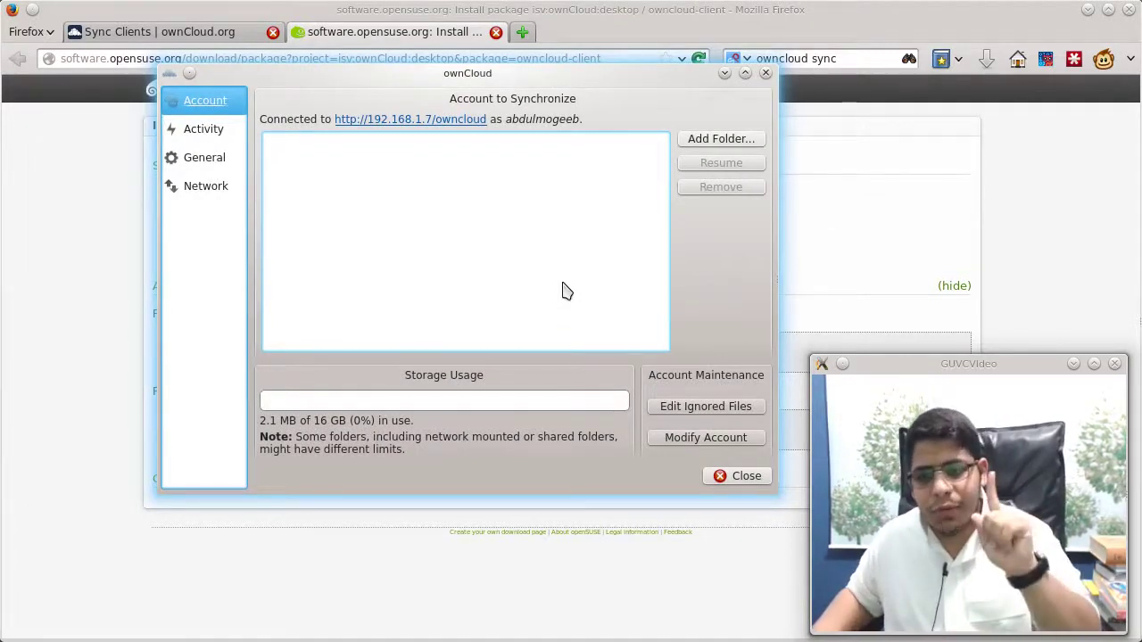
Begin adding a sync folder with the home directory's Desktop as the local source and continue to the destination selection
click(703, 143)
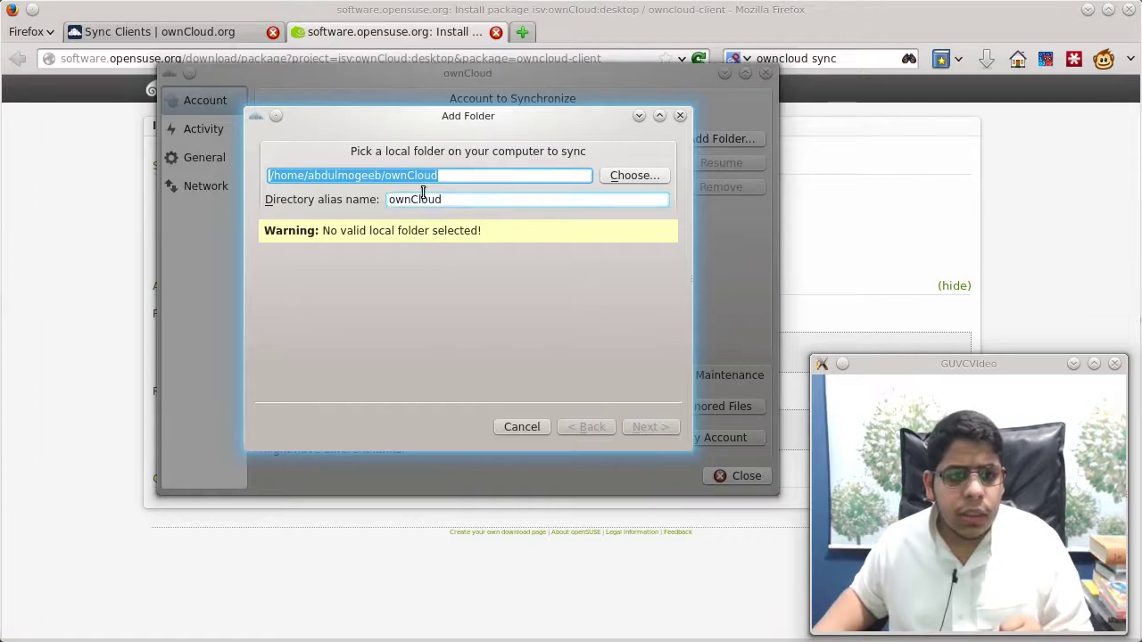
click(634, 176)
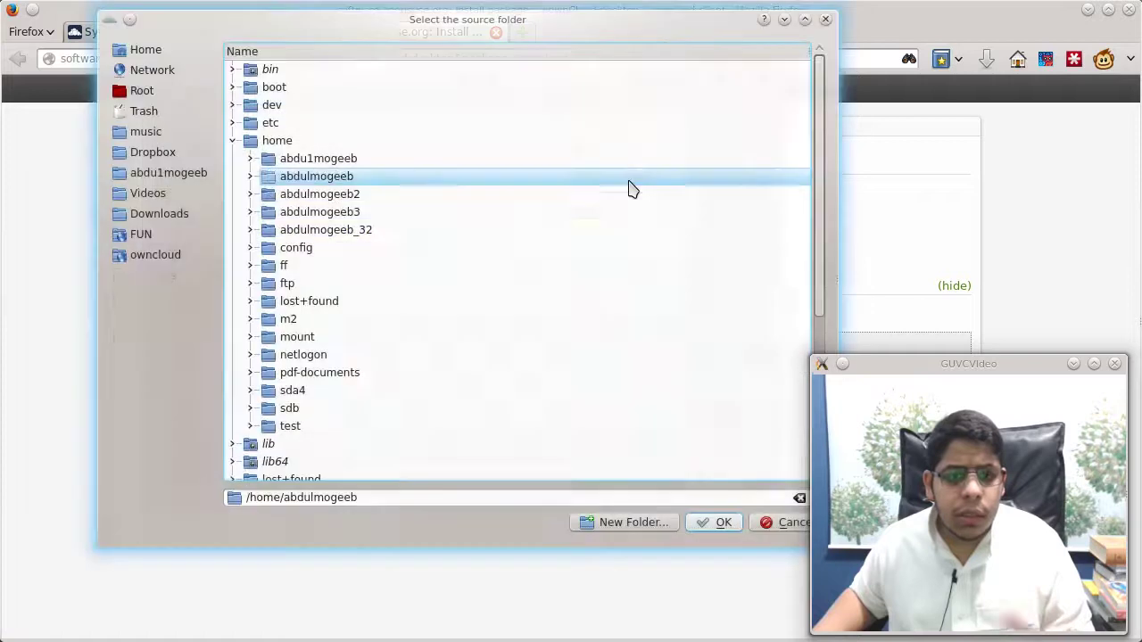
click(252, 178)
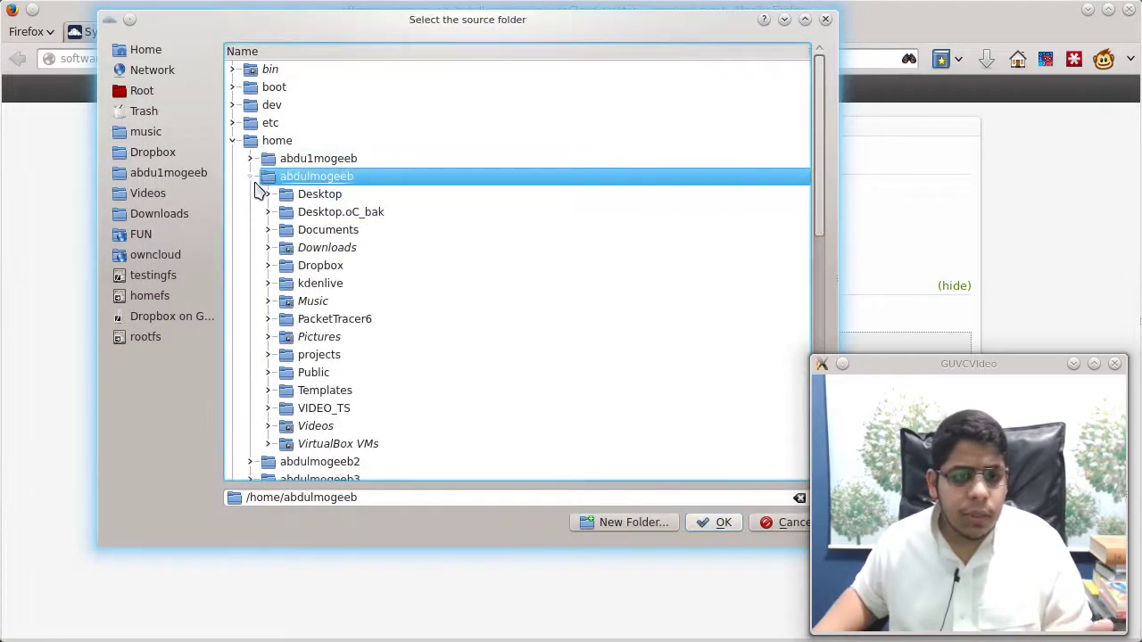
click(304, 194)
click(705, 525)
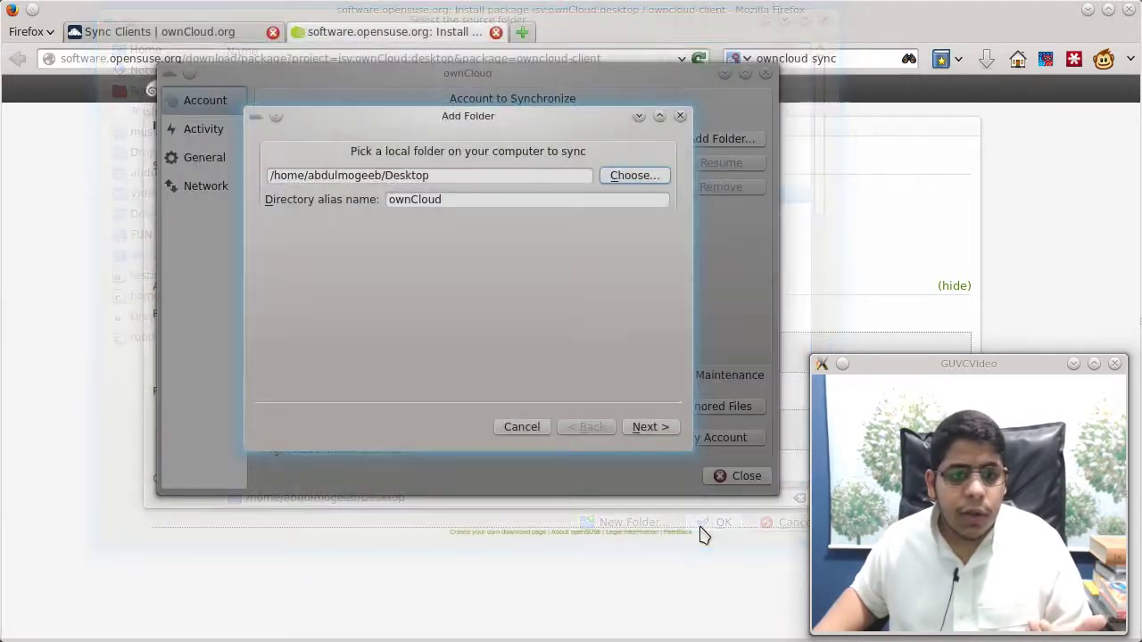
click(650, 429)
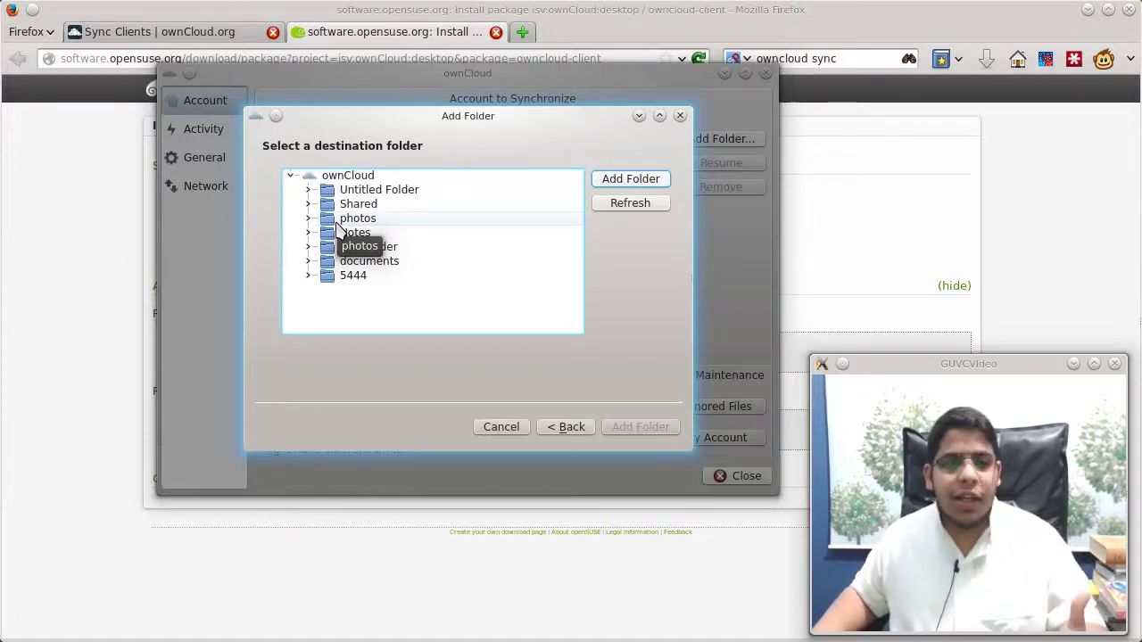
Choose the server's documents folder as the sync destination and add the folder connection
click(369, 261)
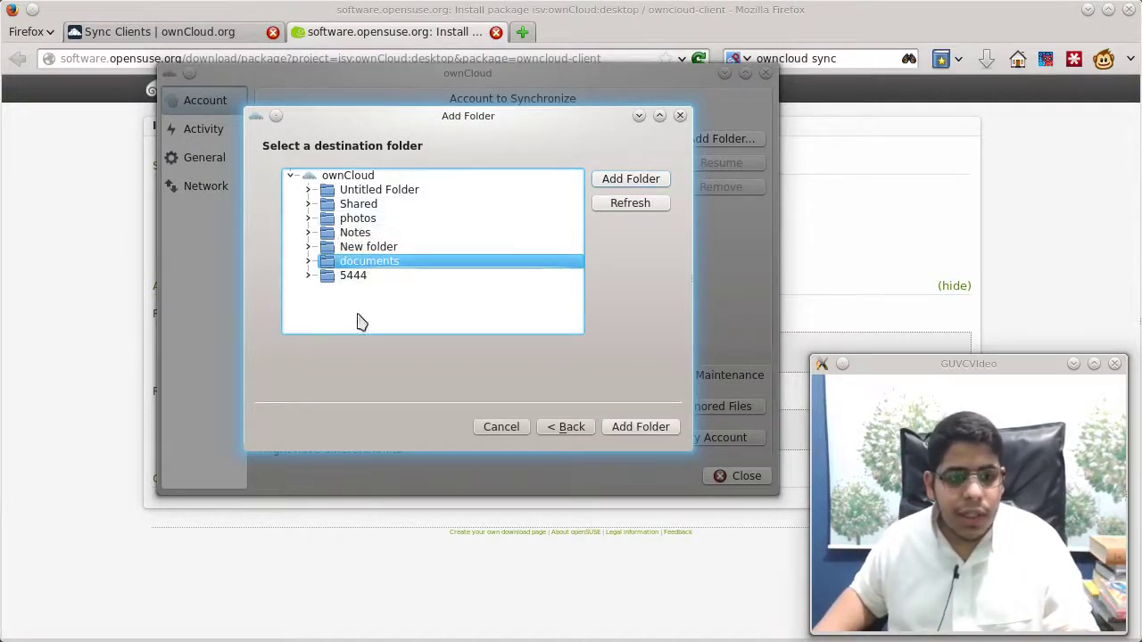
click(308, 261)
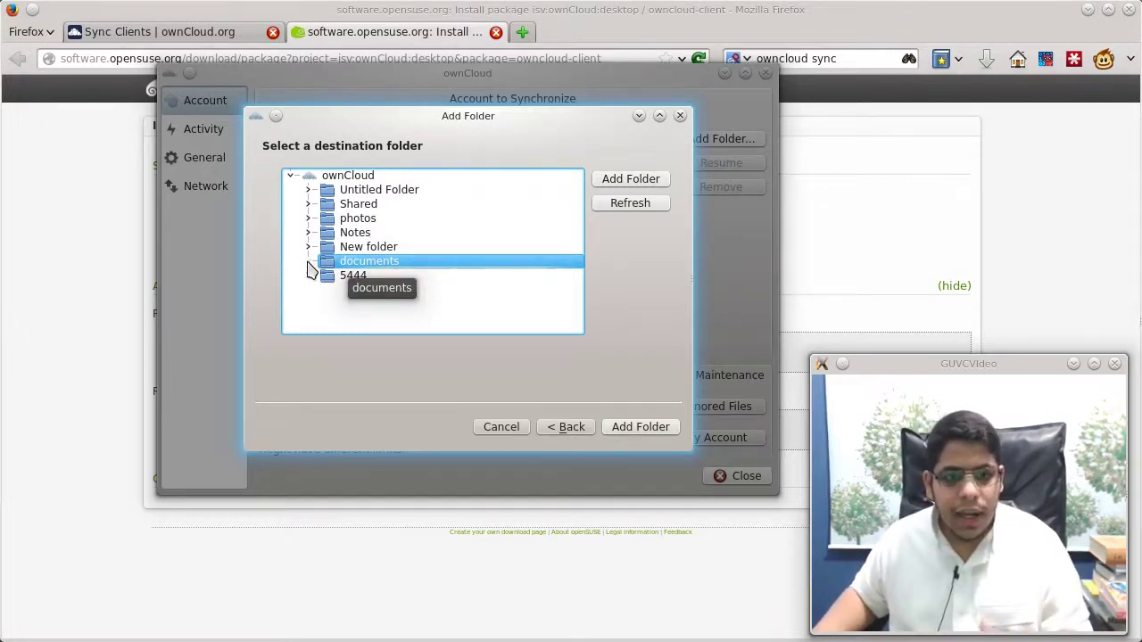
click(633, 433)
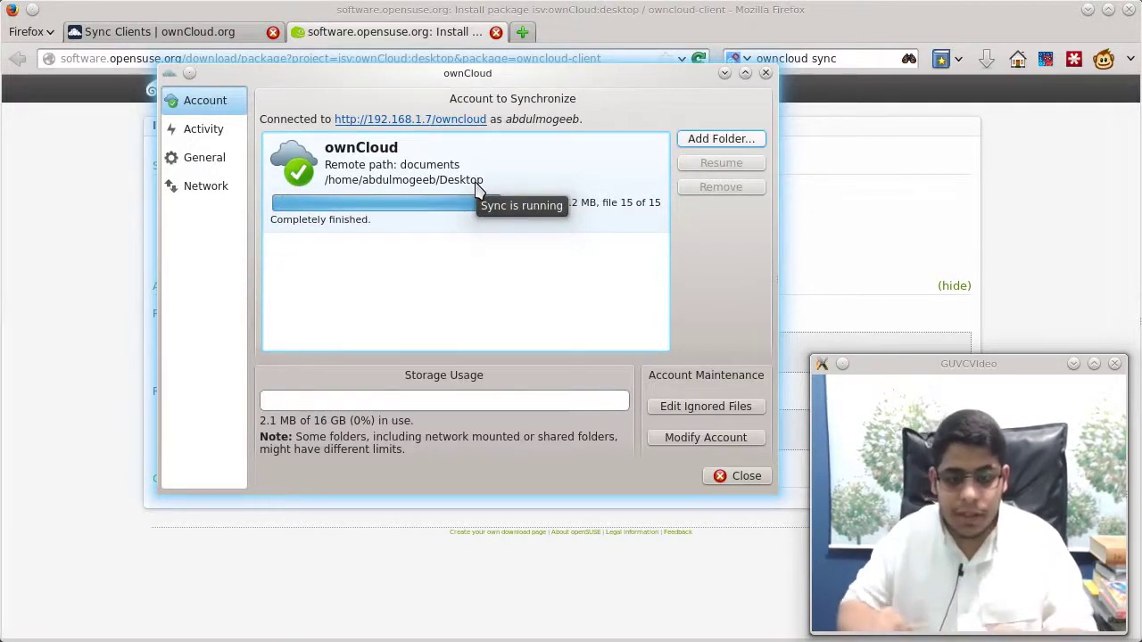
Open the ignored files editor, review its patterns through to the last entry and begin a new ignore pattern
click(736, 410)
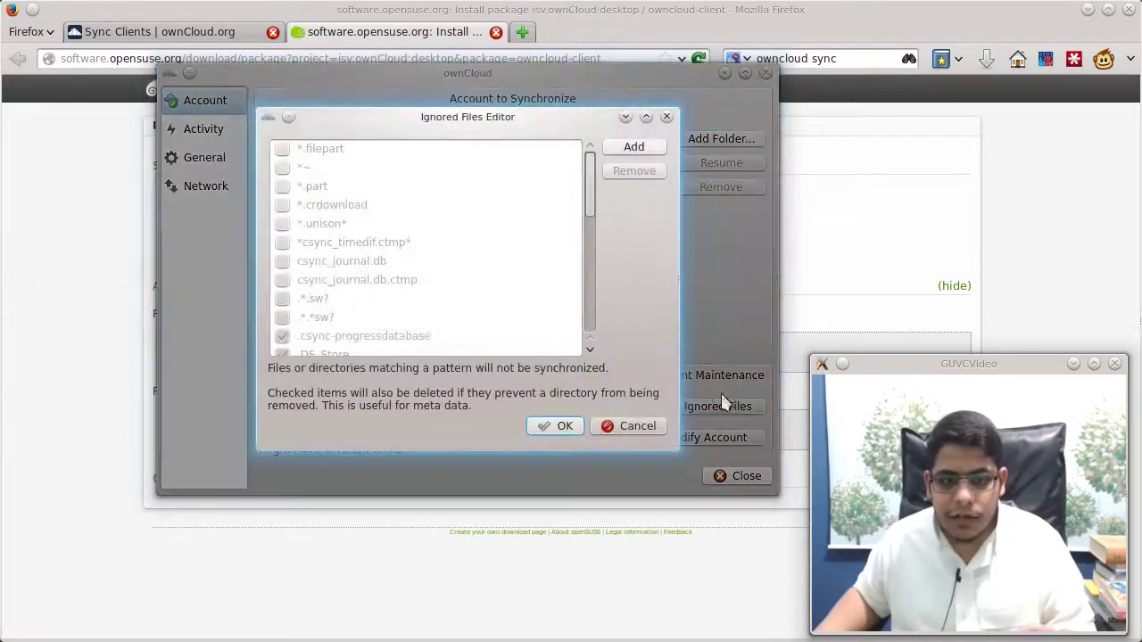
drag(589, 181, 580, 331)
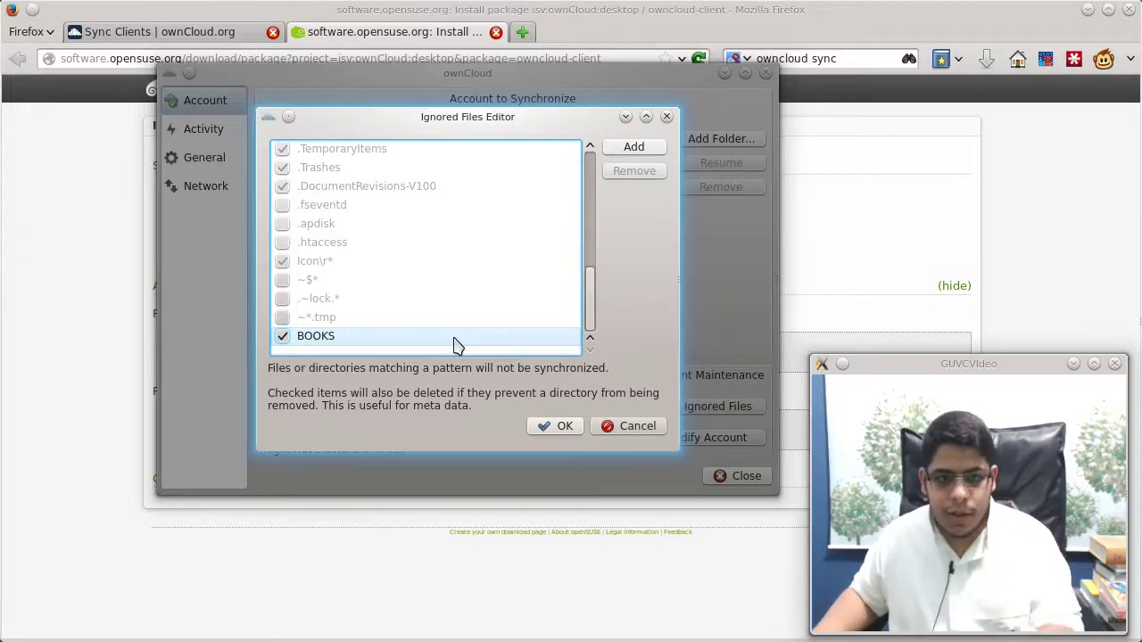
click(629, 150)
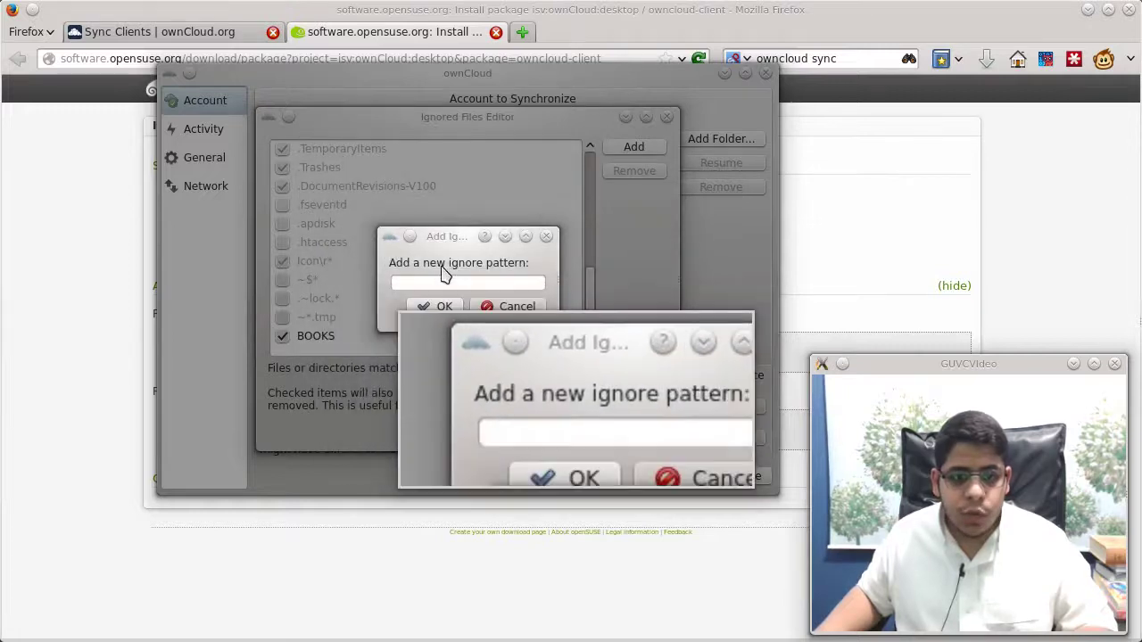
Draft pix as the new ignore pattern and clear the entry
click(461, 281)
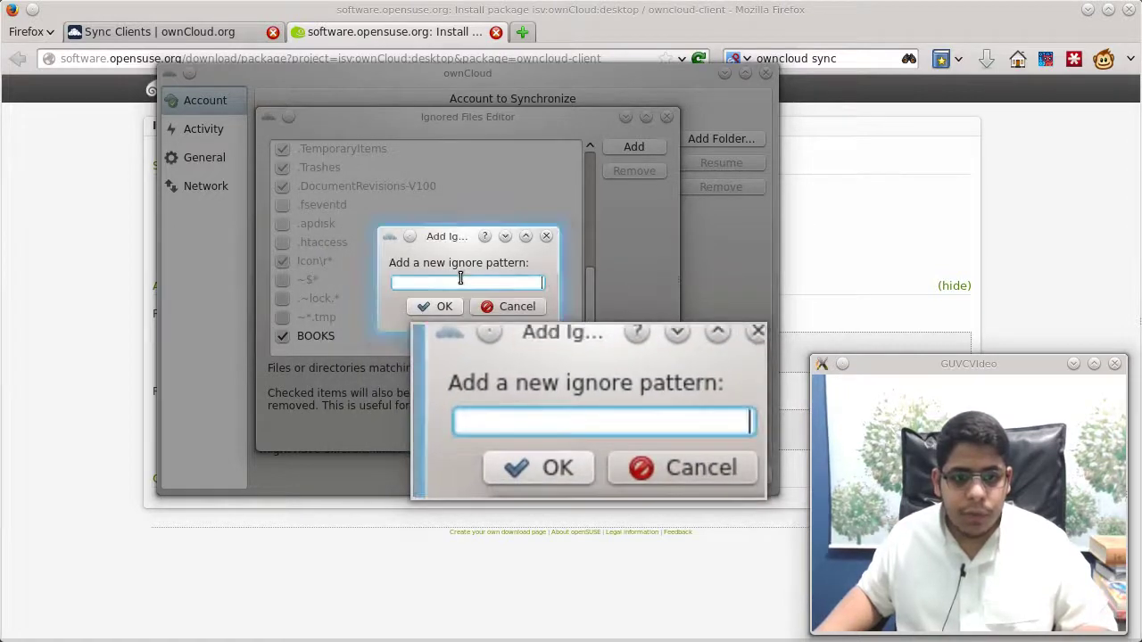
key(BackSpace)
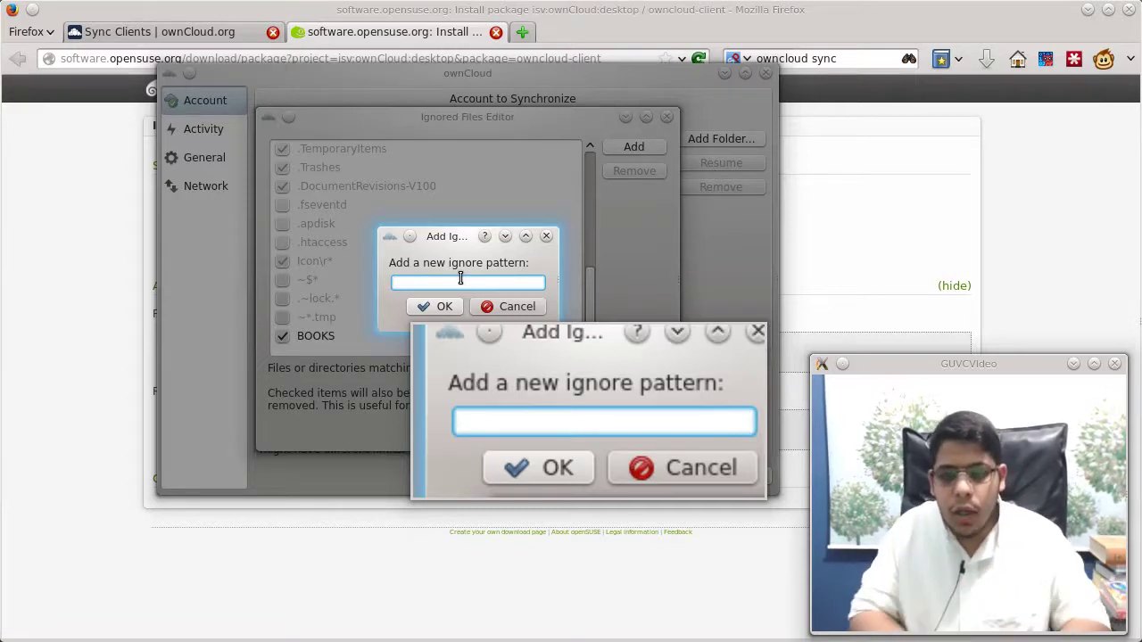
text(pix)
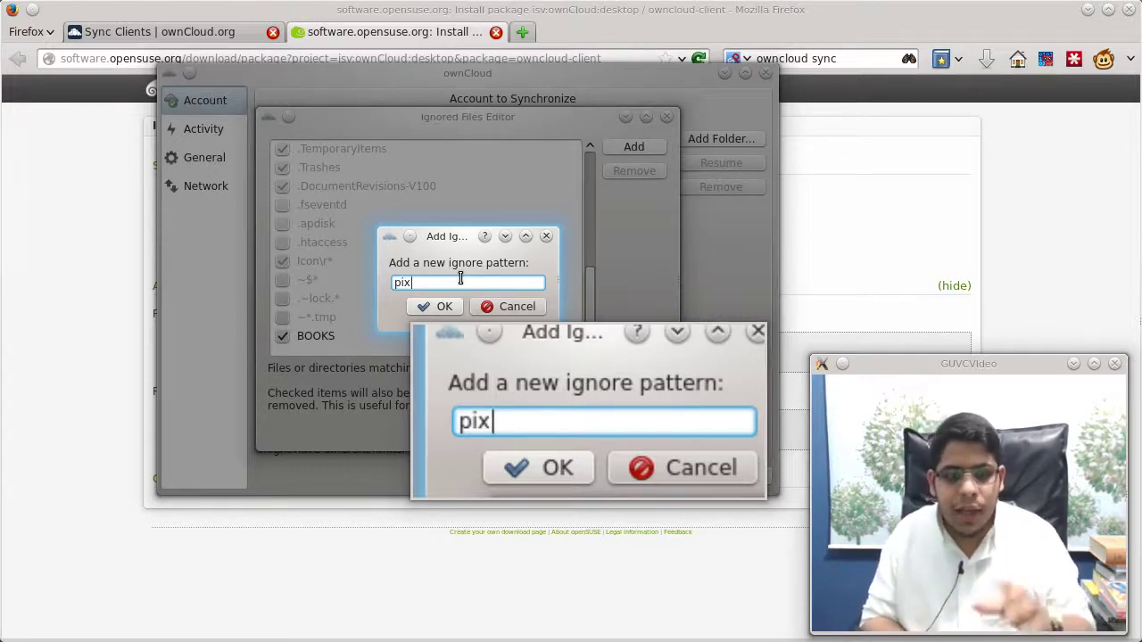
key(BackSpace)
key(BackSpace)
key(BackSpace)
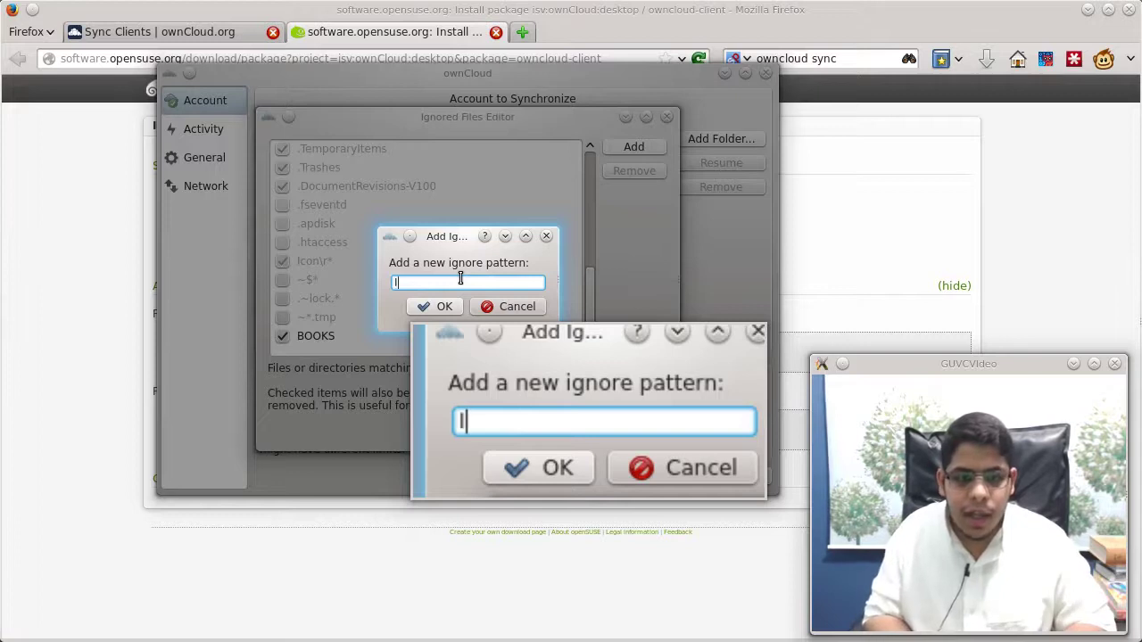
Draft DIMC* as the new ignore pattern and clear the entry
text(DICM)
key(BackSpace)
key(BackSpace)
text(MC)
key(BackSpace)
key(BackSpace)
key(BackSpace)
text(IMC)
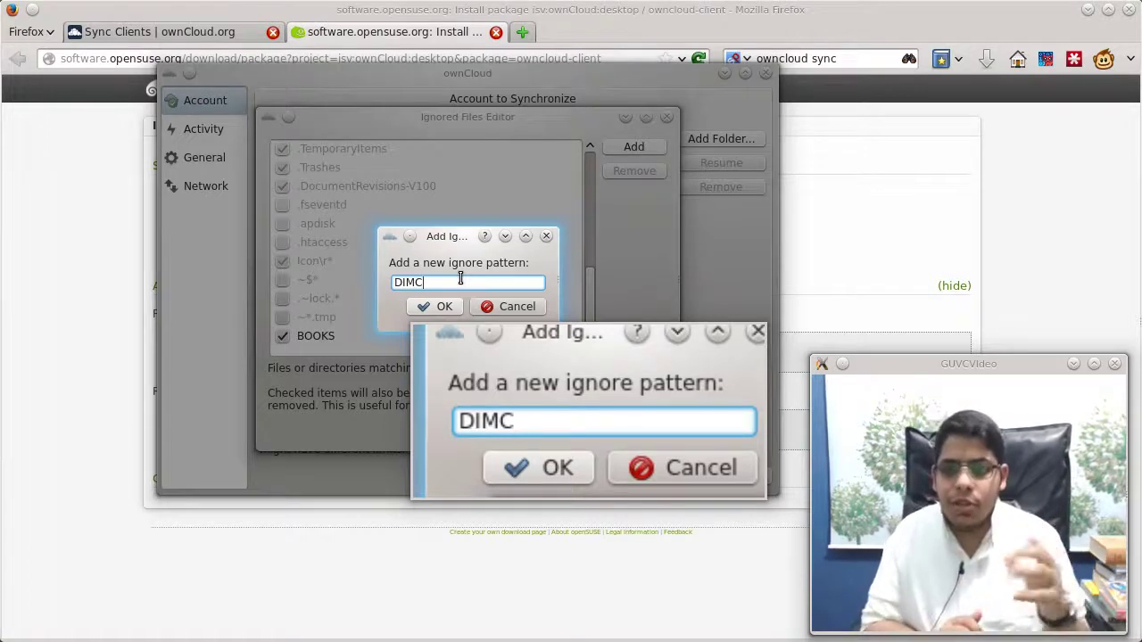
text(*)
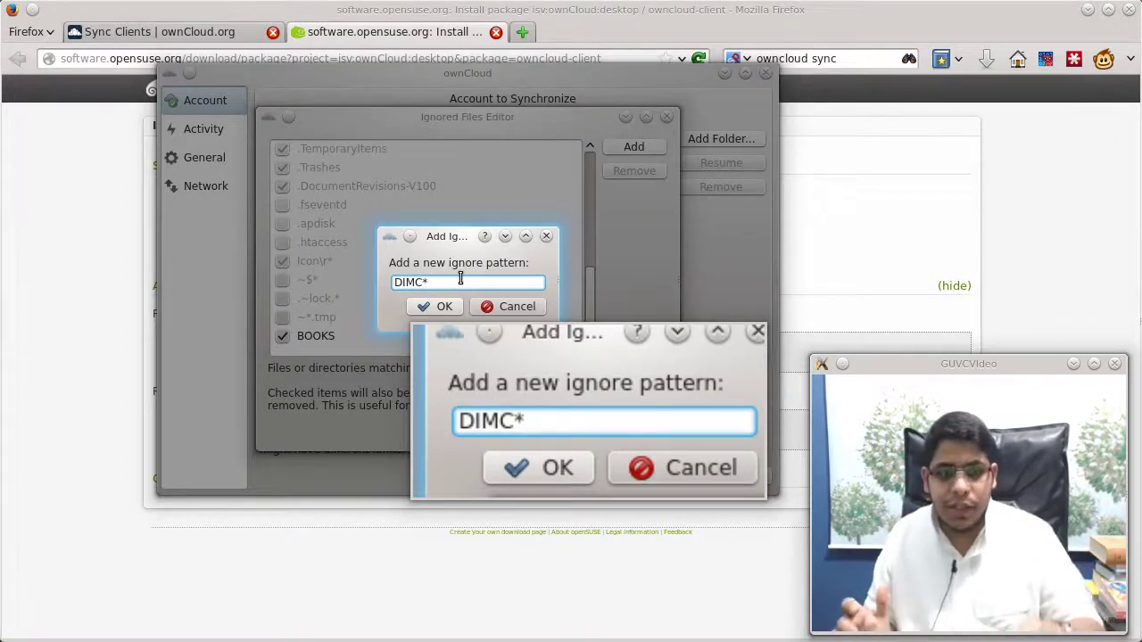
key(BackSpace)
key(BackSpace)
key(BackSpace)
key(BackSpace)
key(BackSpace)
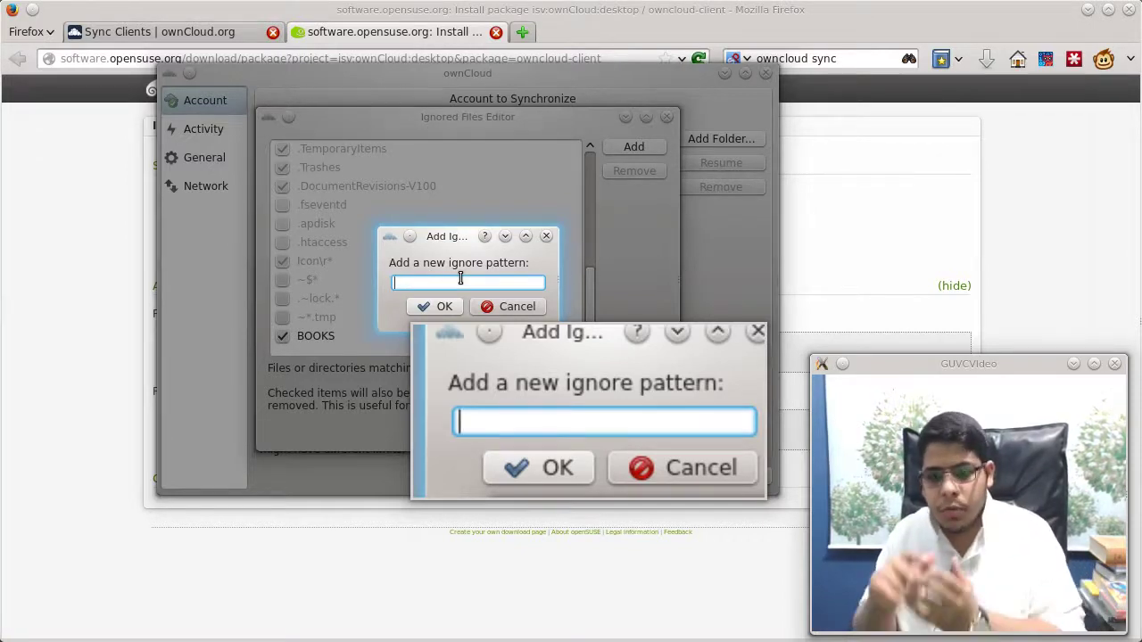
Draft .deb as the new ignore pattern and clear the entry
text(.)
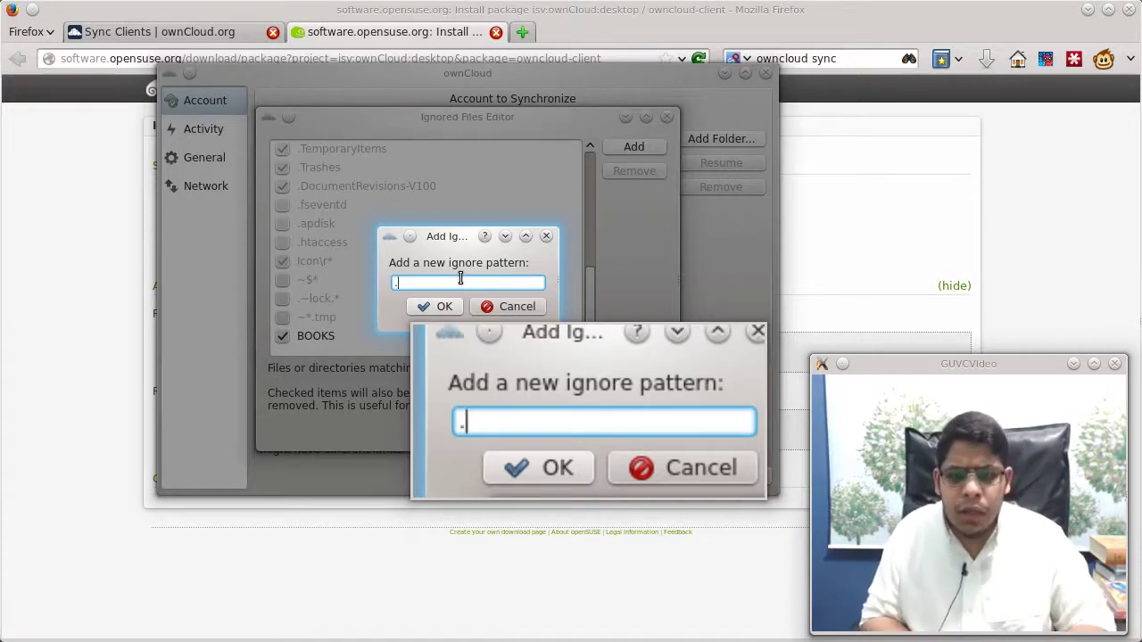
text(deb)
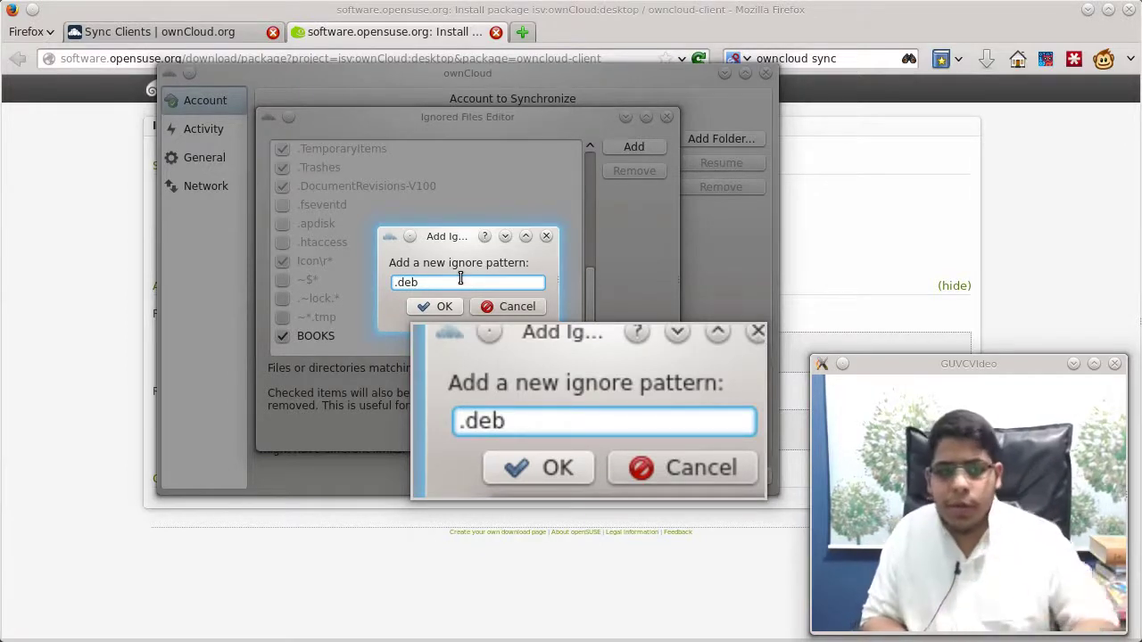
key(BackSpace)
key(BackSpace)
key(BackSpace)
key(BackSpace)
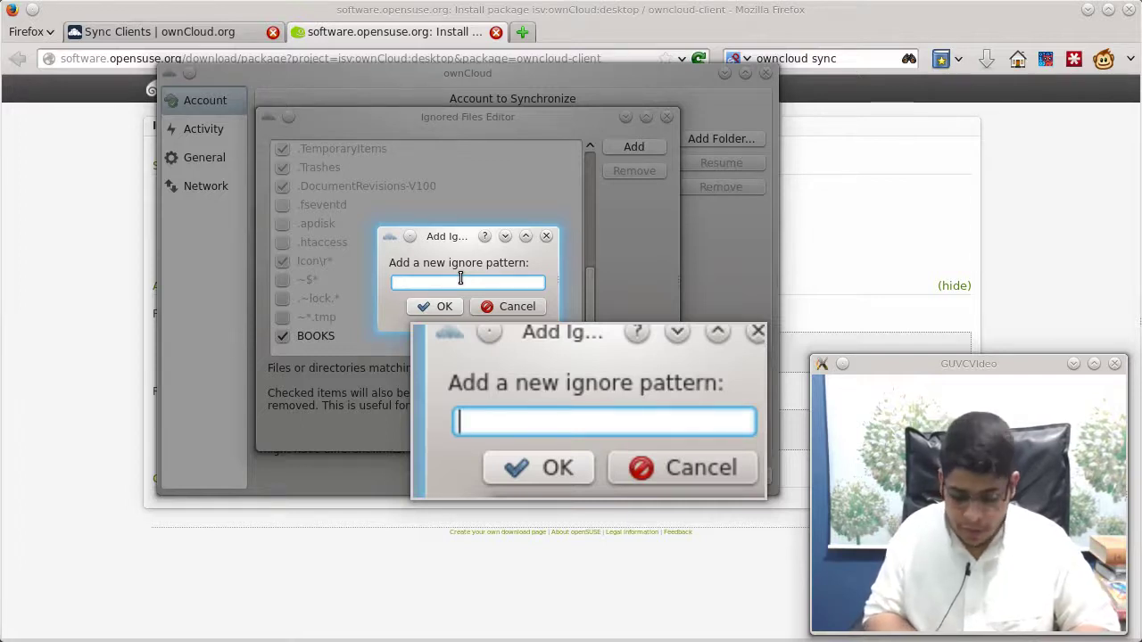
Add *deb* as a new ignore pattern and save the ignored files list
text(*deb*)
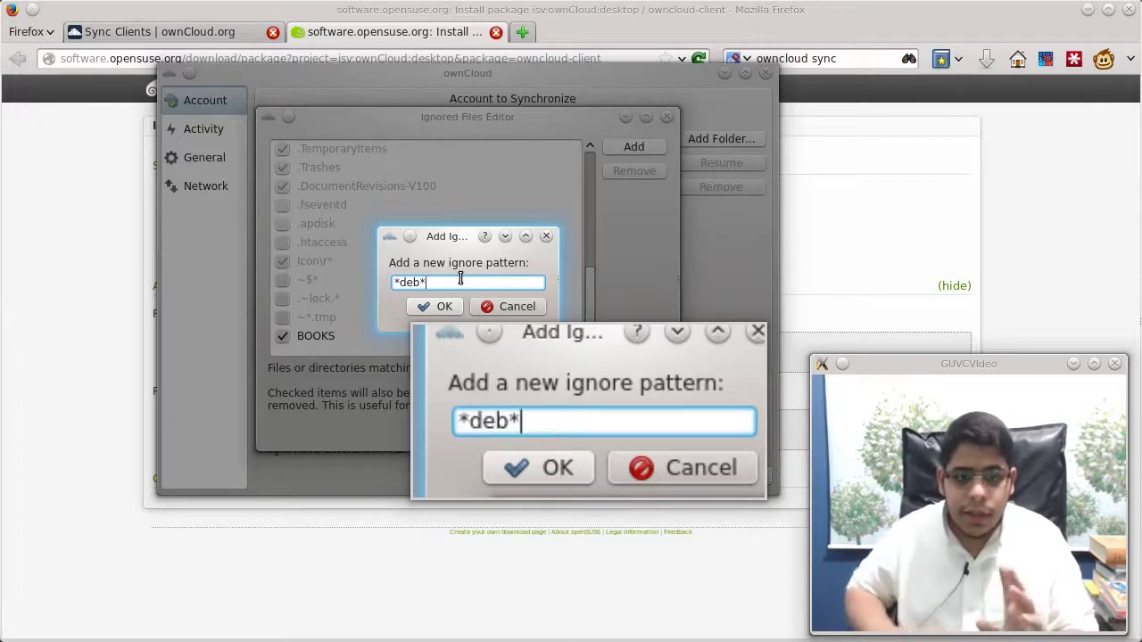
click(450, 307)
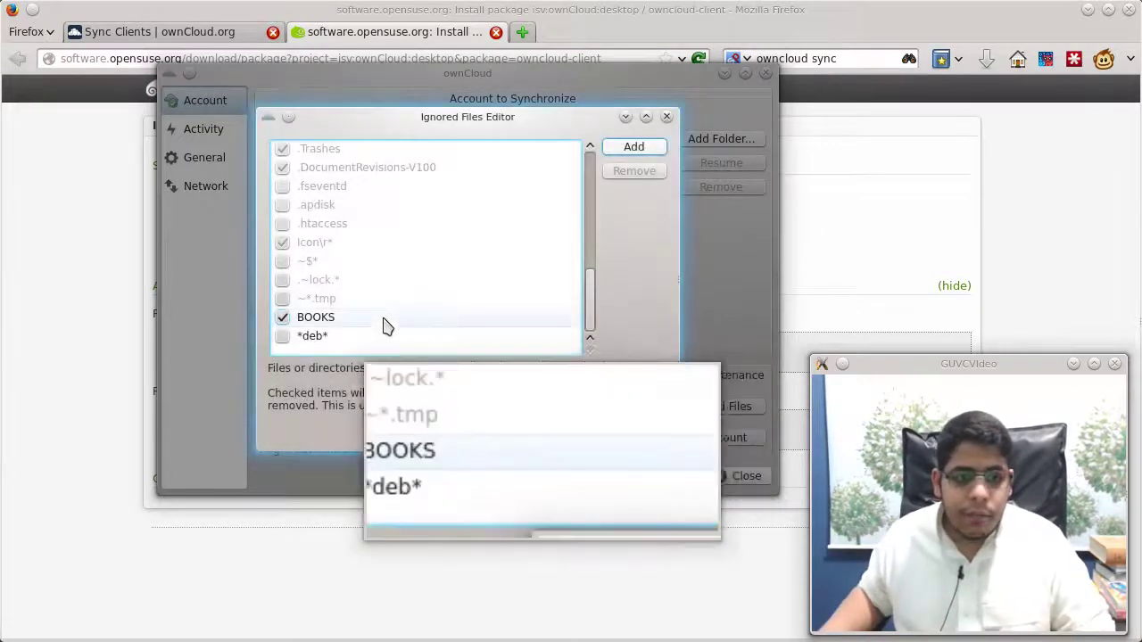
click(283, 338)
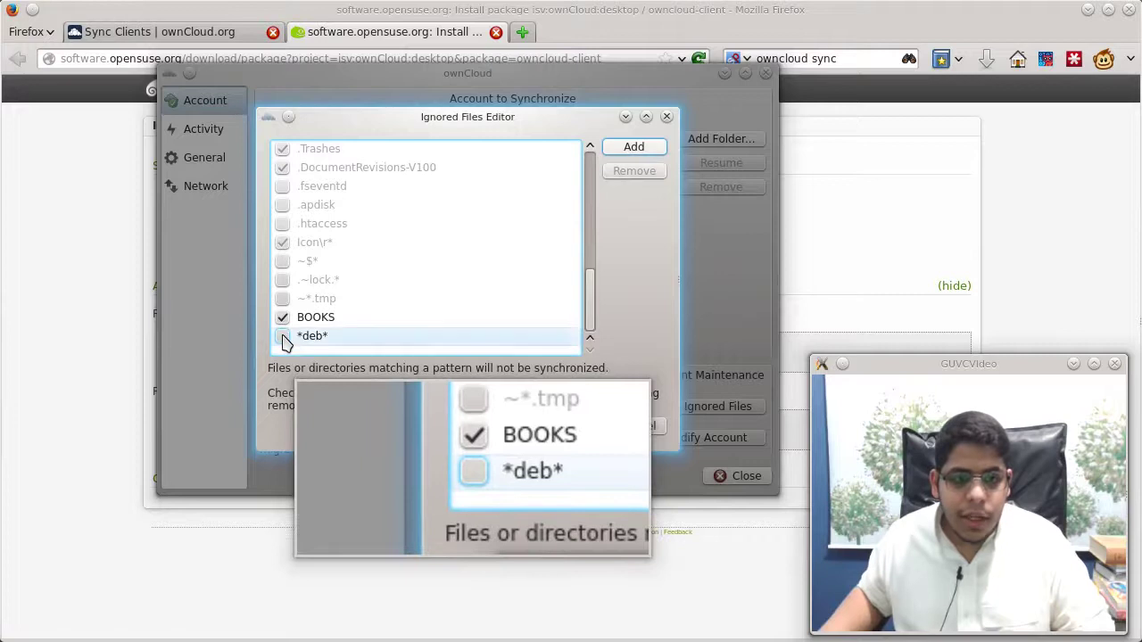
click(552, 427)
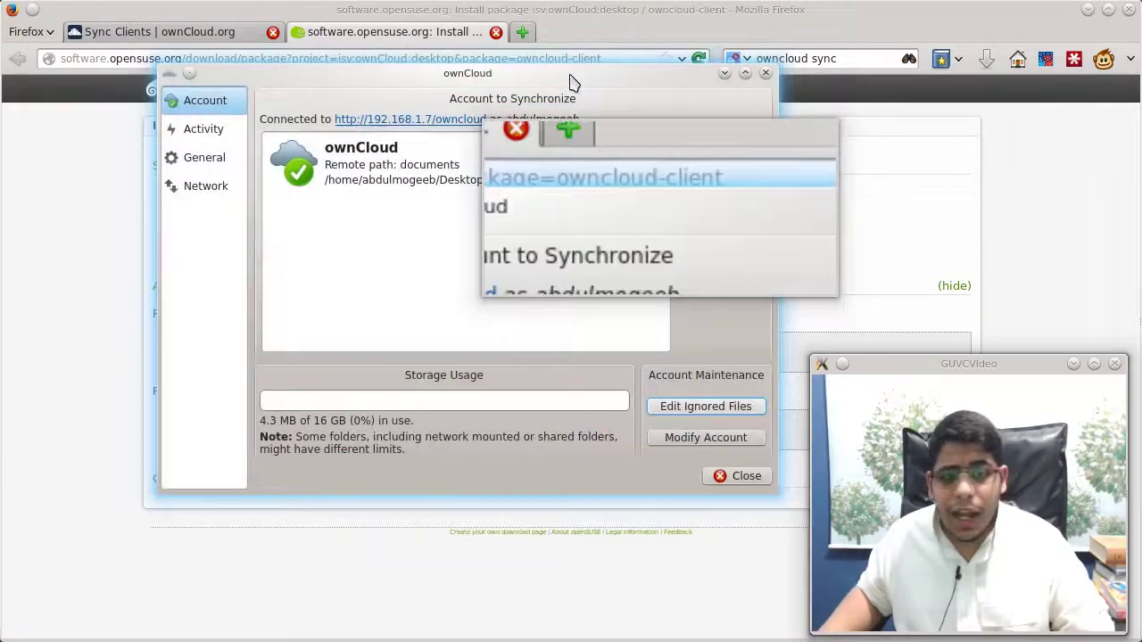
Examine the sync activity log for the uploaded and downloaded files
mouse_move(546, 170)
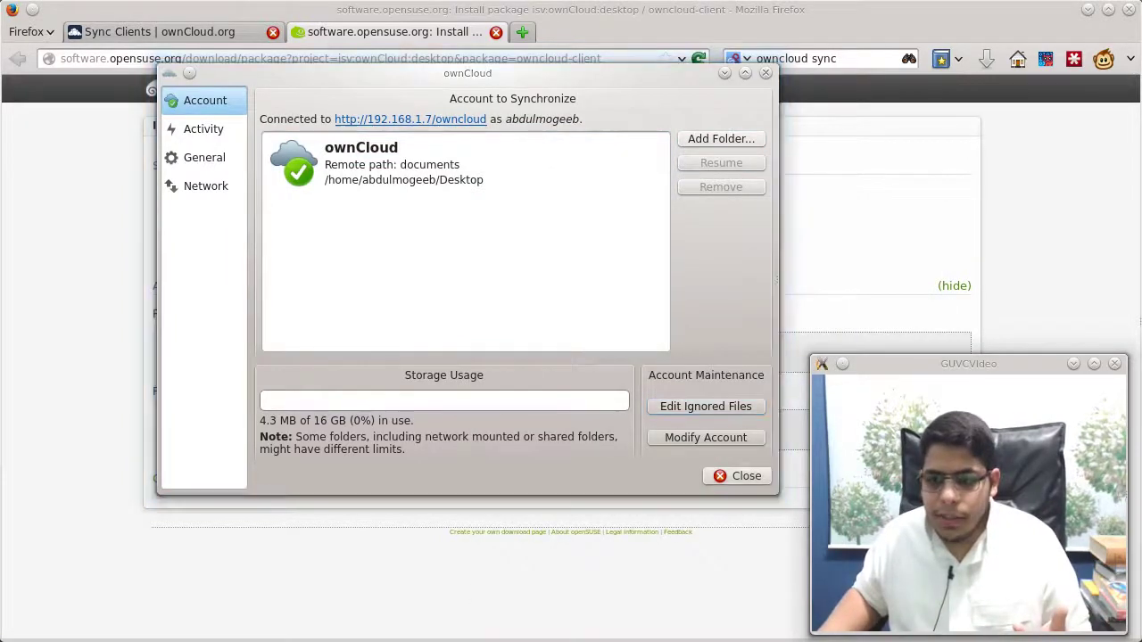
click(203, 131)
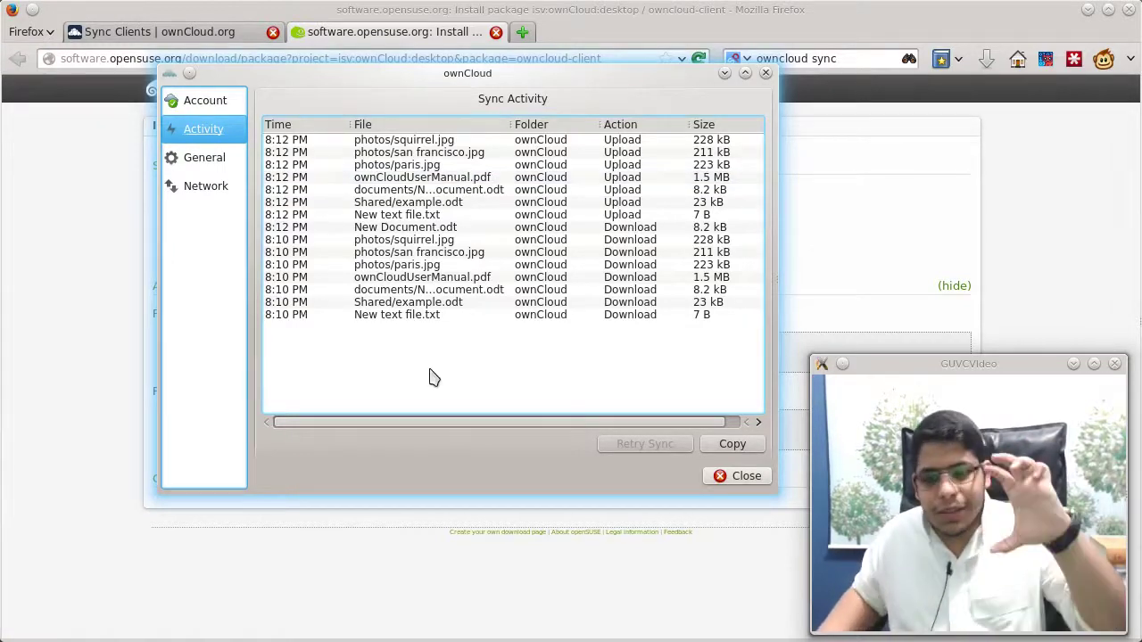
Enable desktop notifications in the general settings, and switch monochrome icons on and back off
click(205, 170)
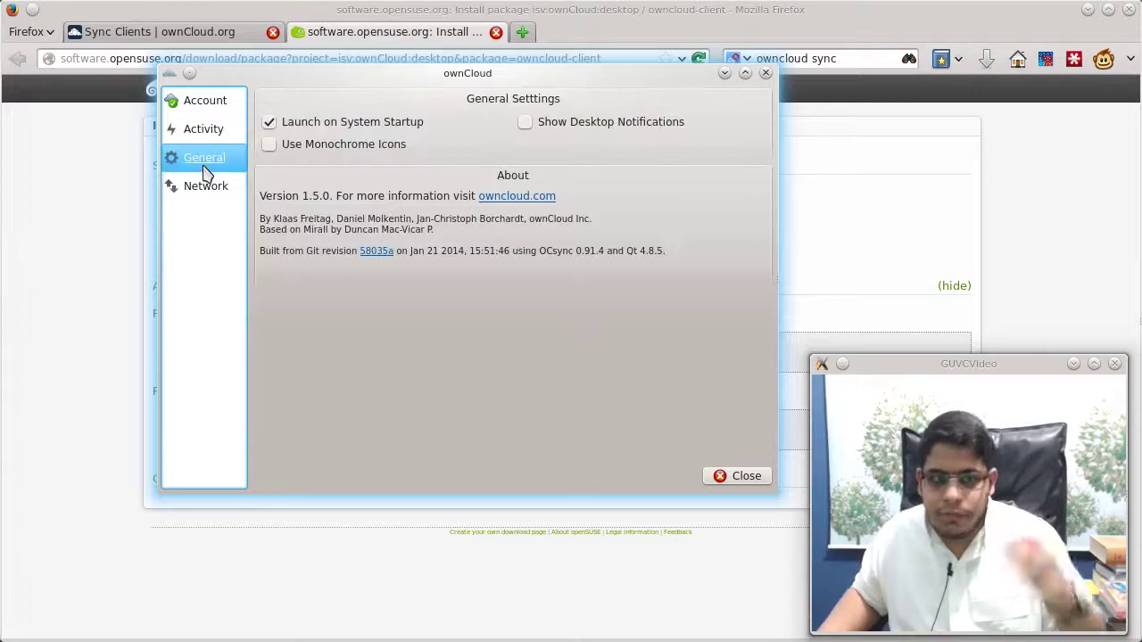
click(524, 124)
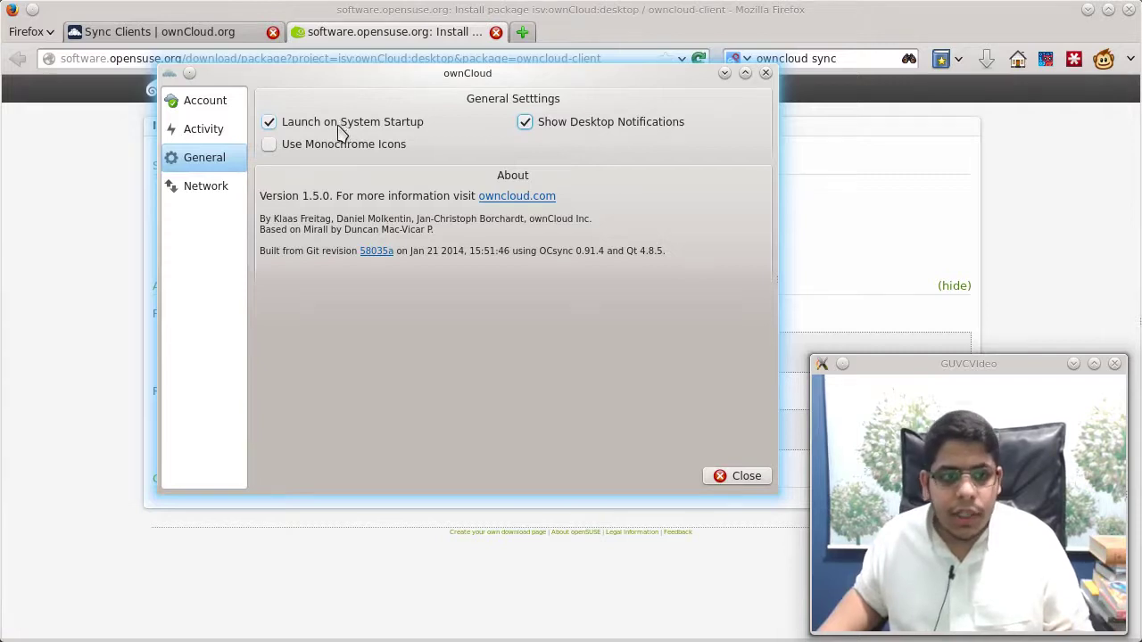
click(301, 154)
click(301, 153)
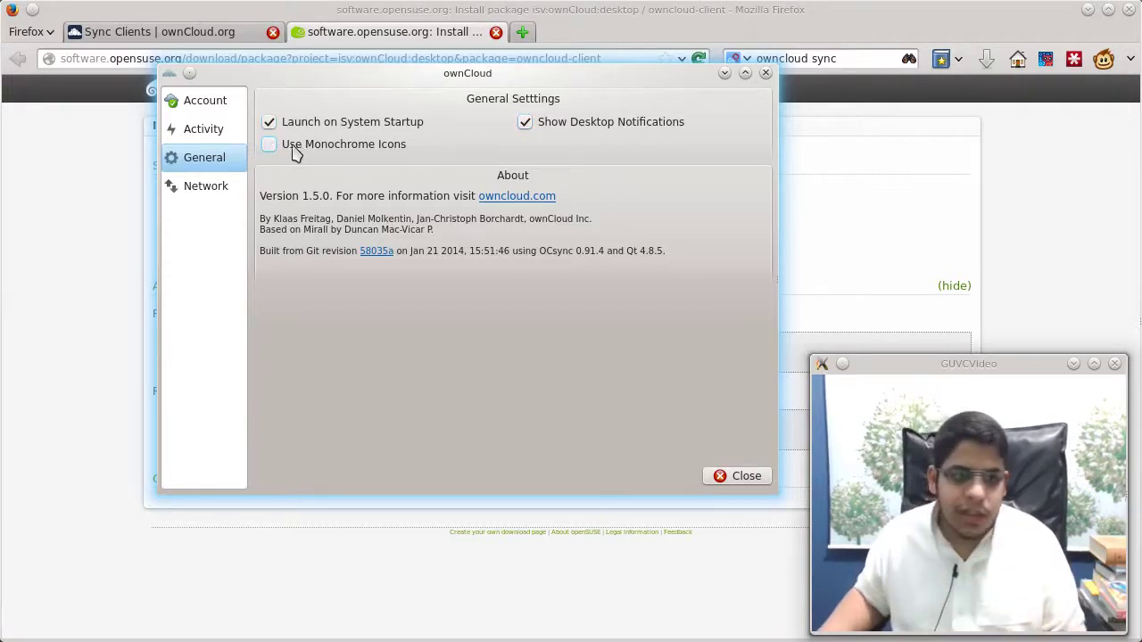
Try the manual proxy and the download and upload limits in the network settings, restoring the system proxy and no limits
click(198, 189)
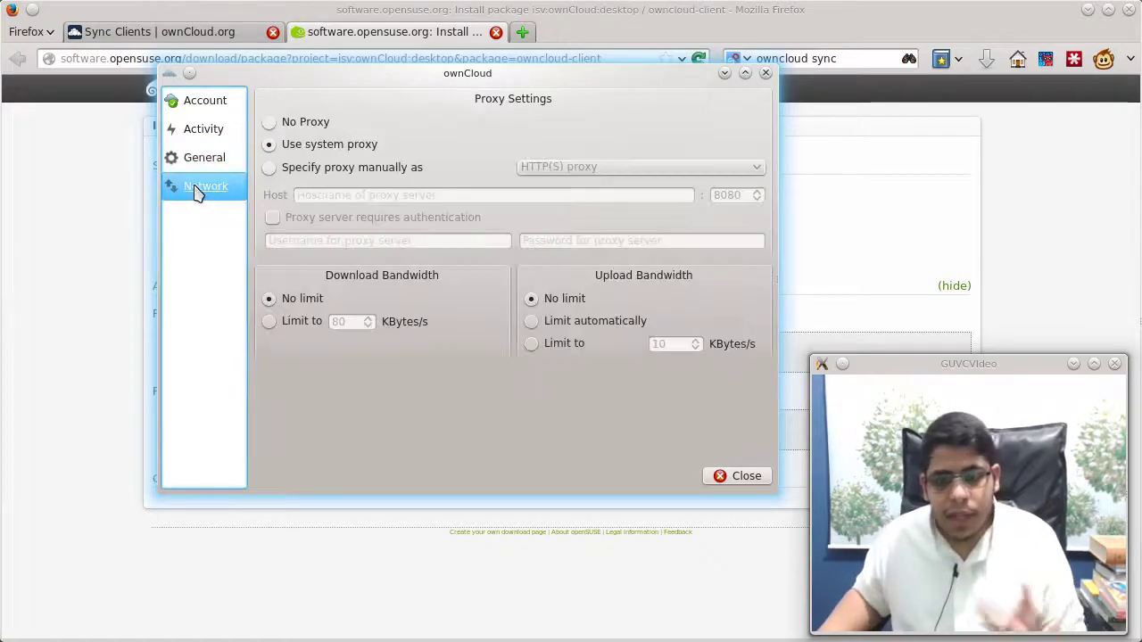
click(291, 168)
click(304, 148)
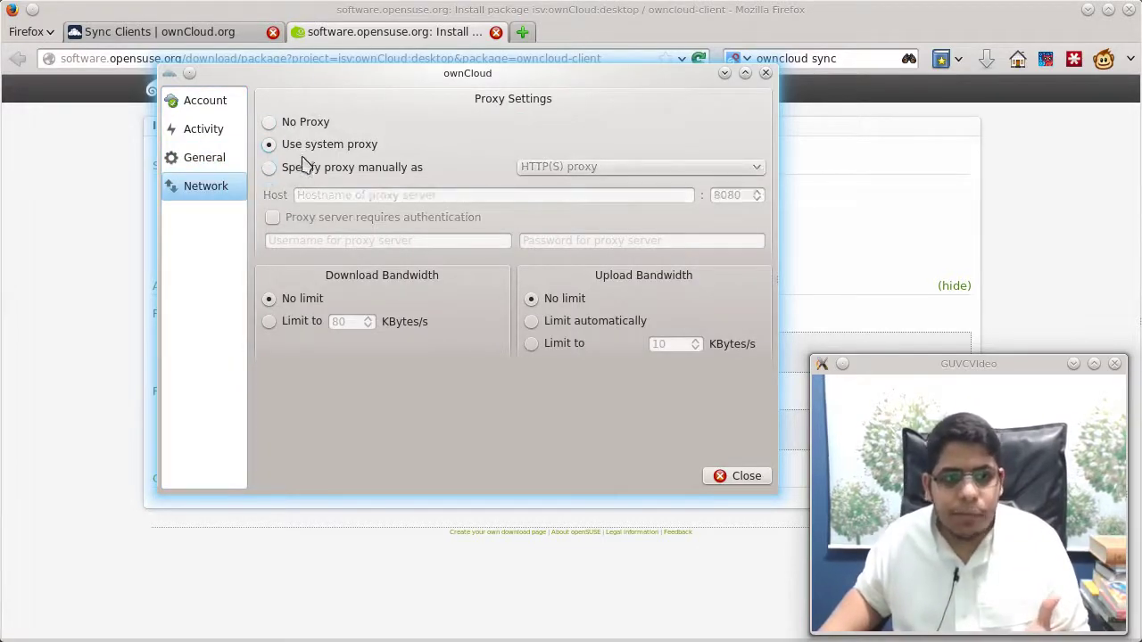
click(298, 326)
click(297, 303)
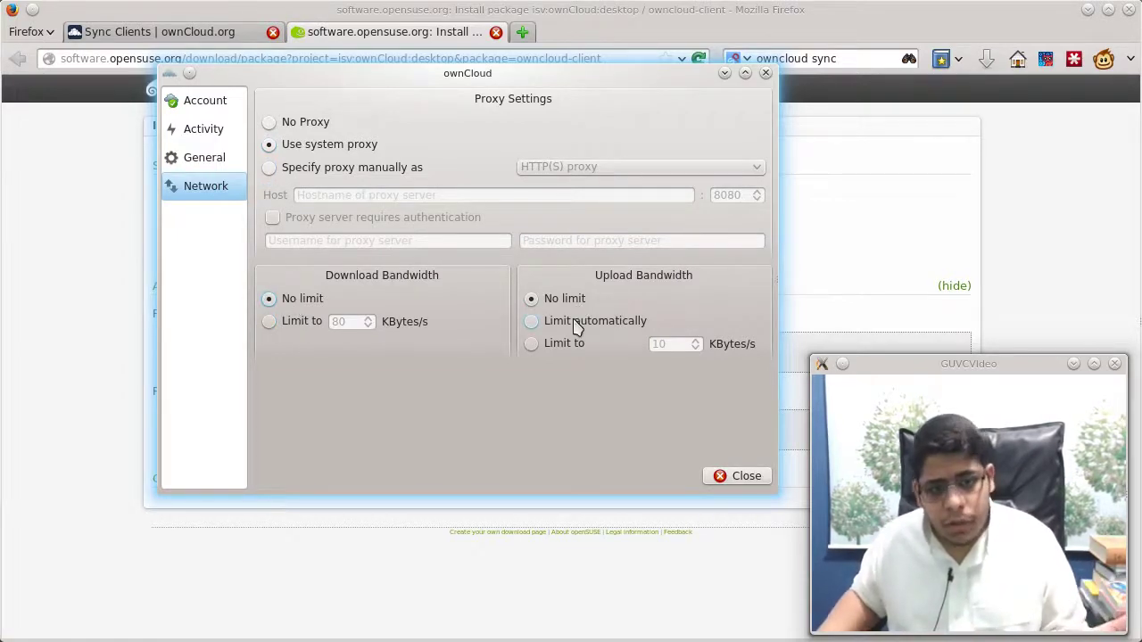
click(553, 346)
click(557, 300)
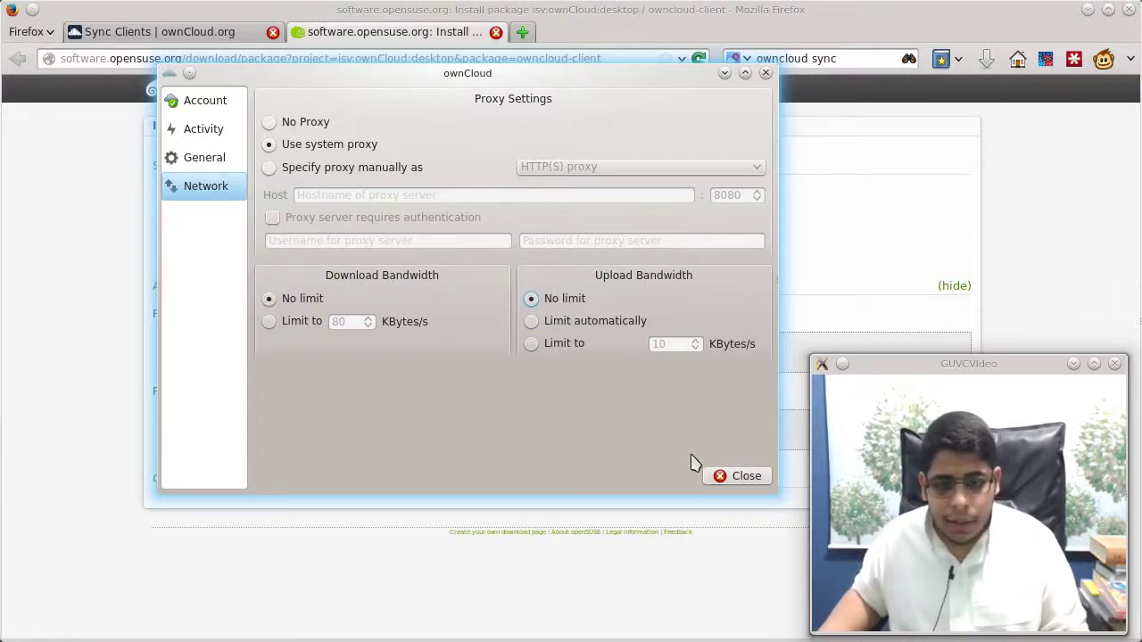
Start modifying the synchronized account and move the connection wizard to an unobstructed part of the screen
click(204, 104)
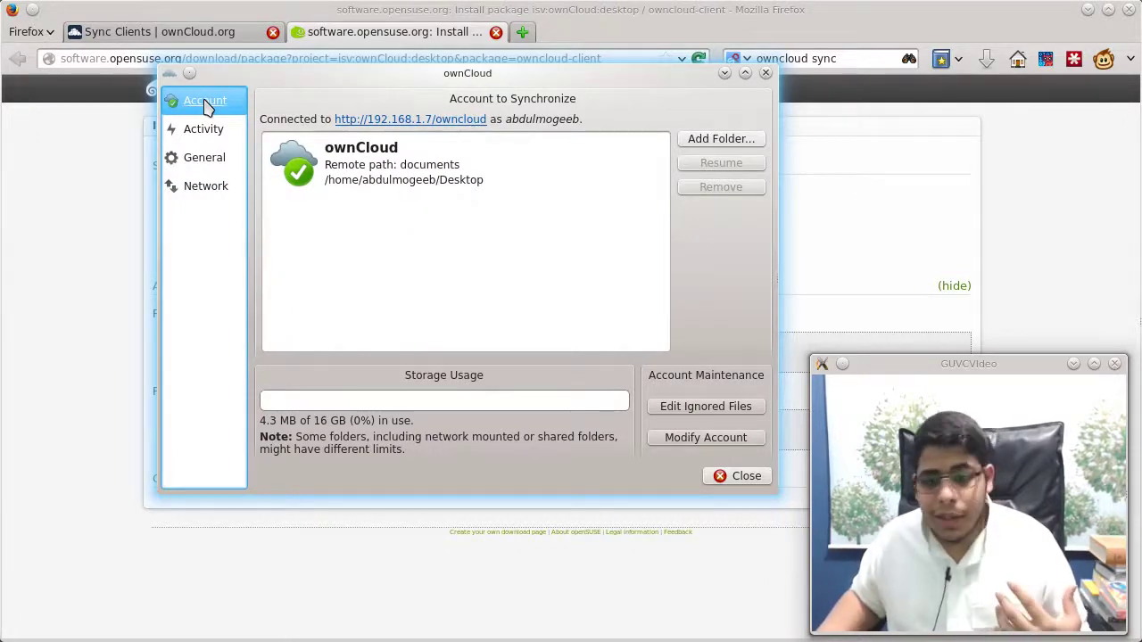
click(701, 449)
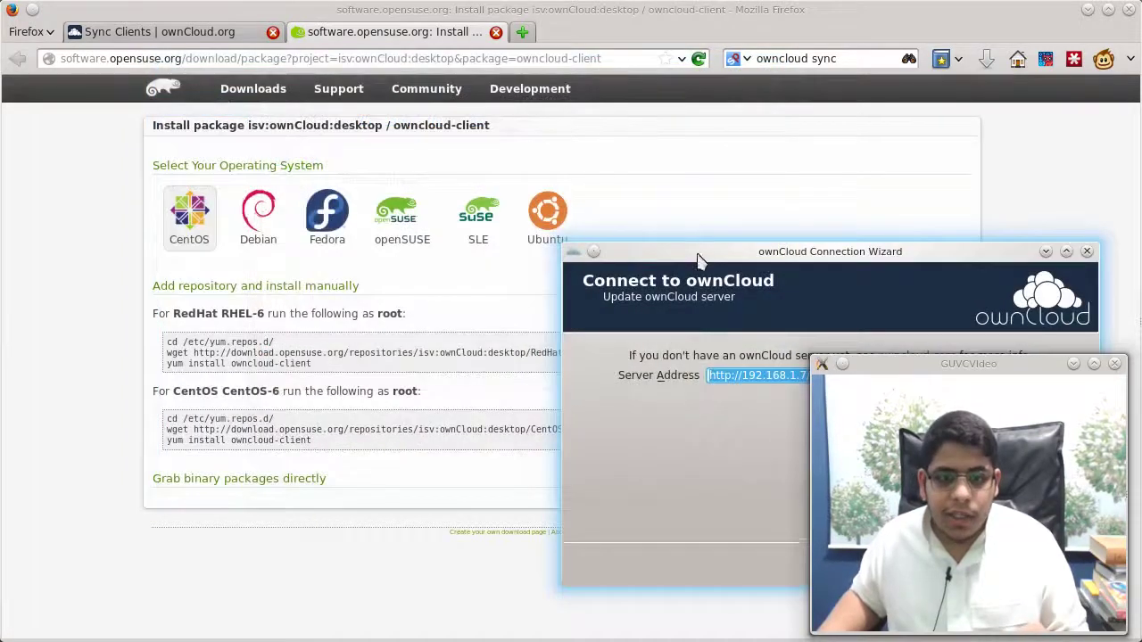
drag(701, 255, 339, 118)
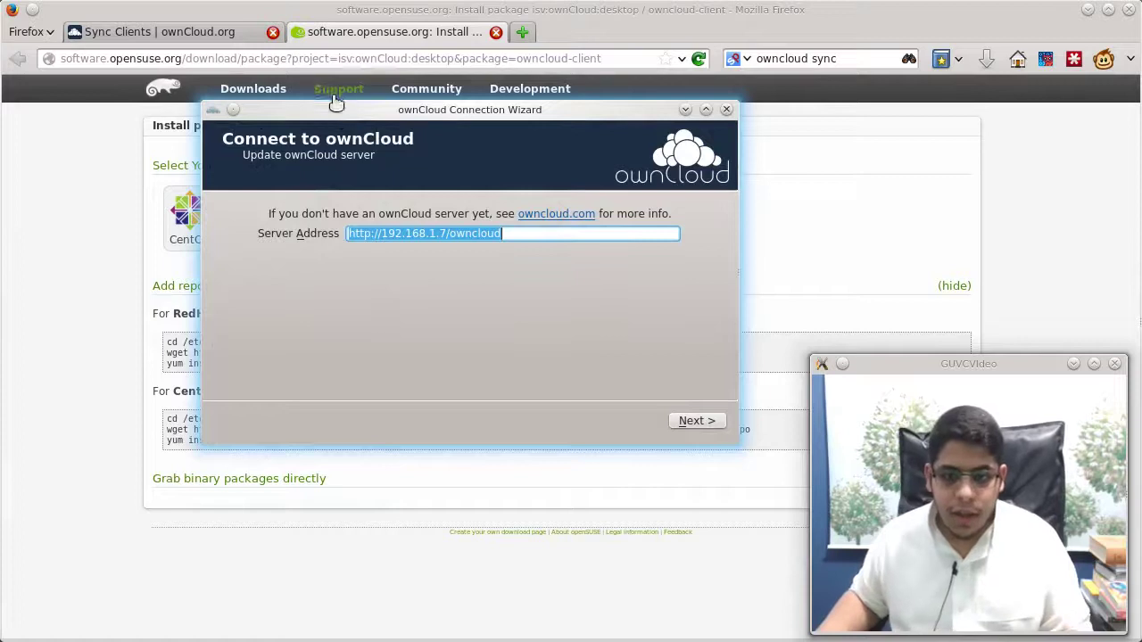